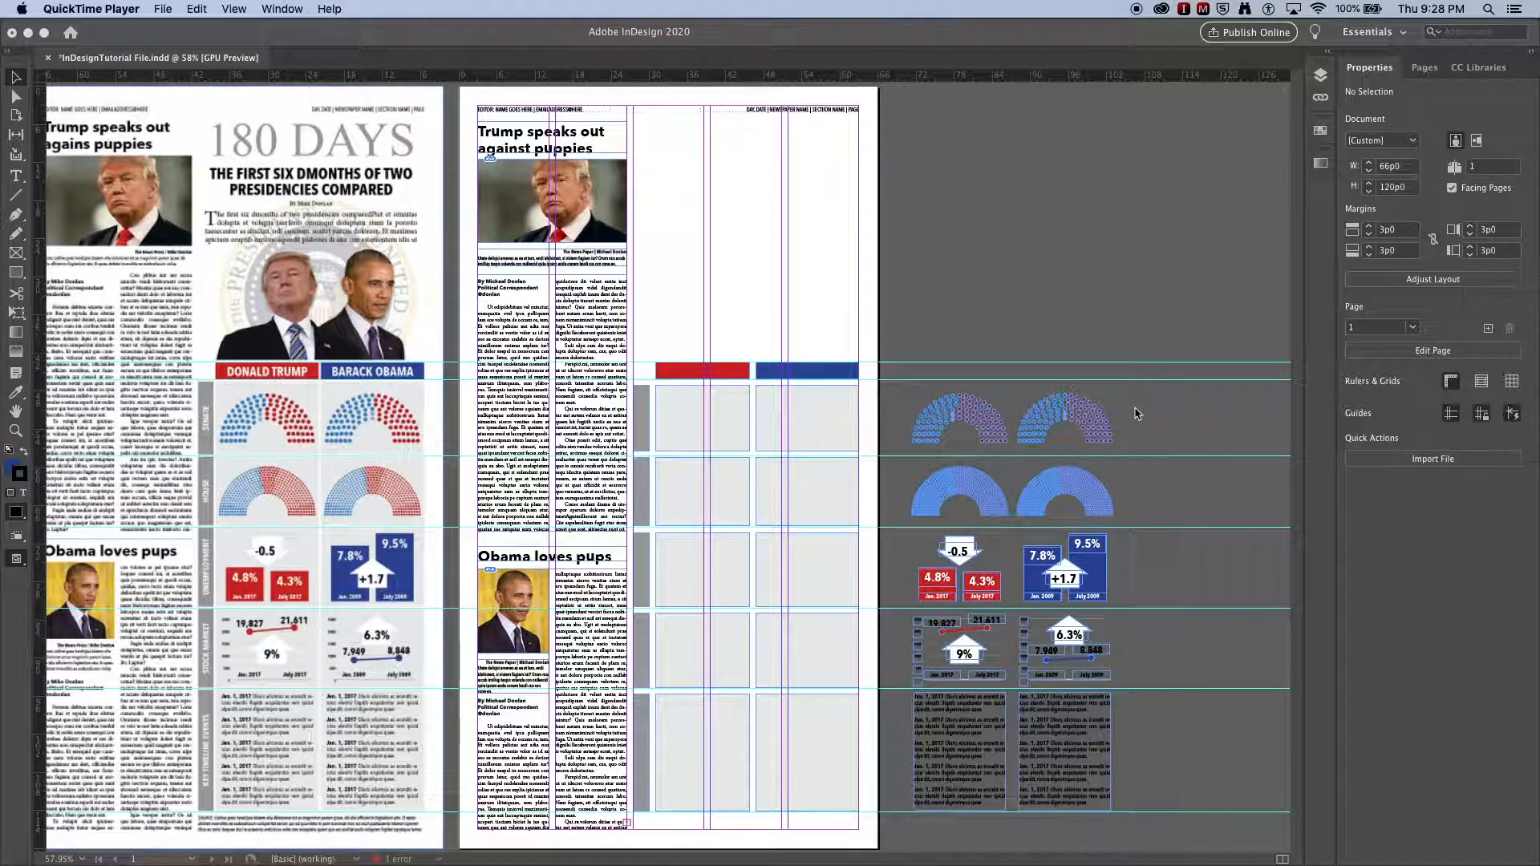
Step: Select both top half-circle seat charts and move them into the first row of the page's graphic grid
left_click(1135, 413)
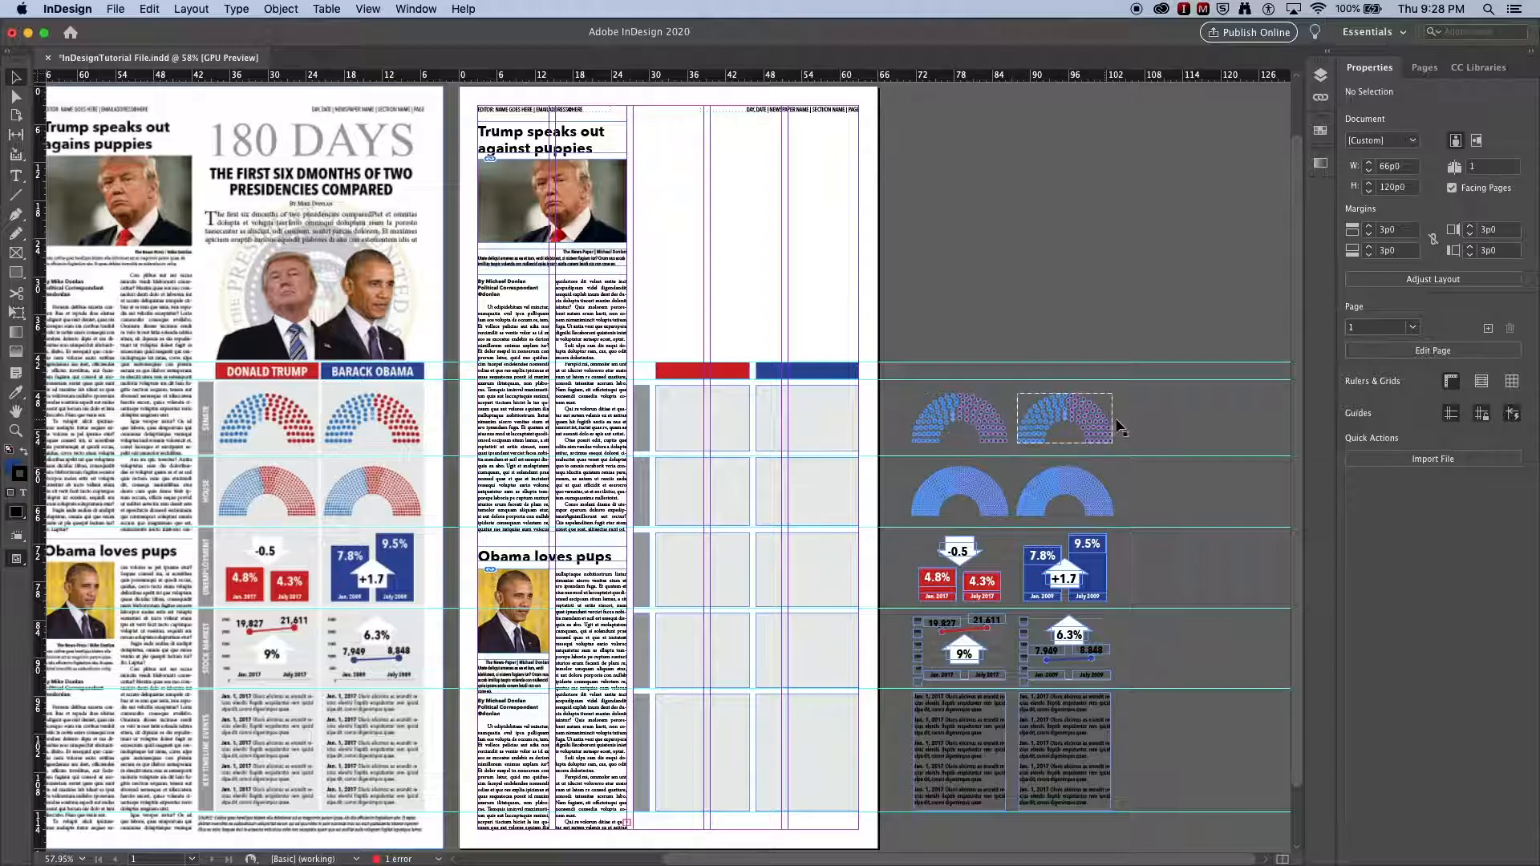
left_click(1086, 427)
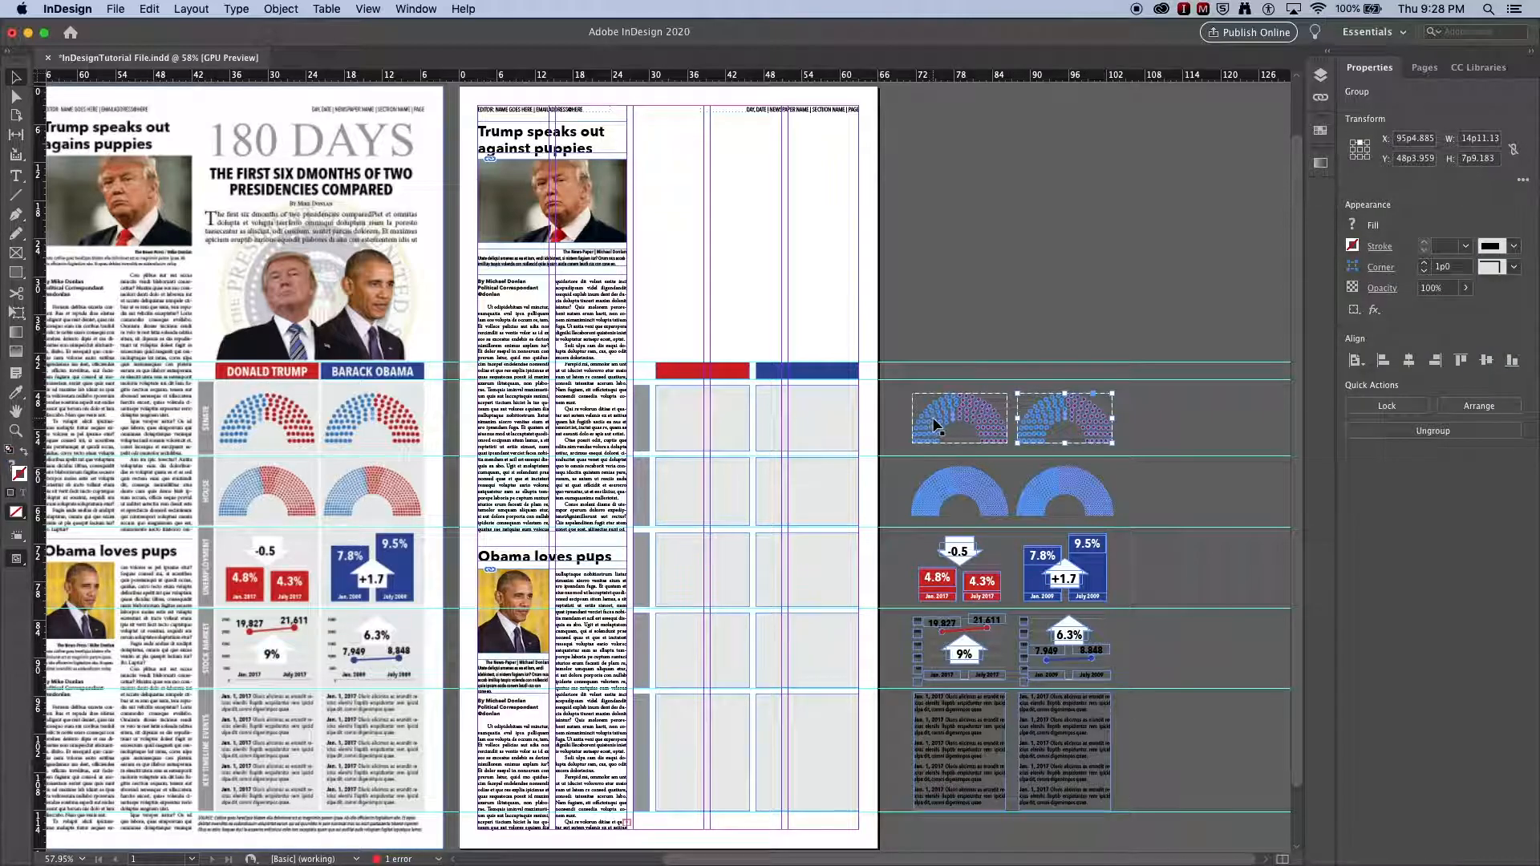
left_click_drag(1101, 431, 842, 424)
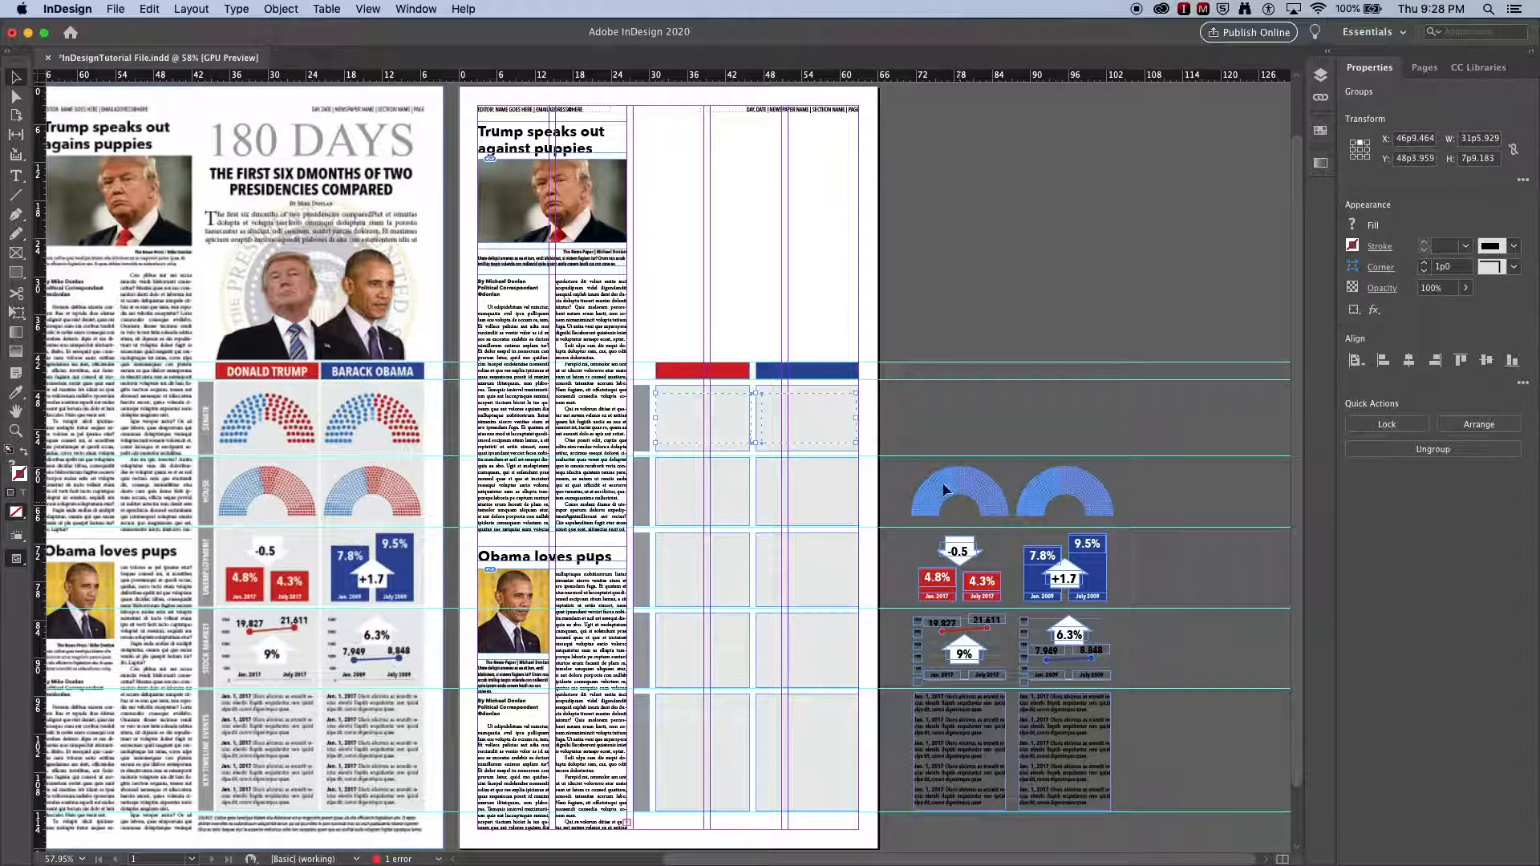
Step: Bring the moved seat charts to the front of the grid boxes
right_click(806, 415)
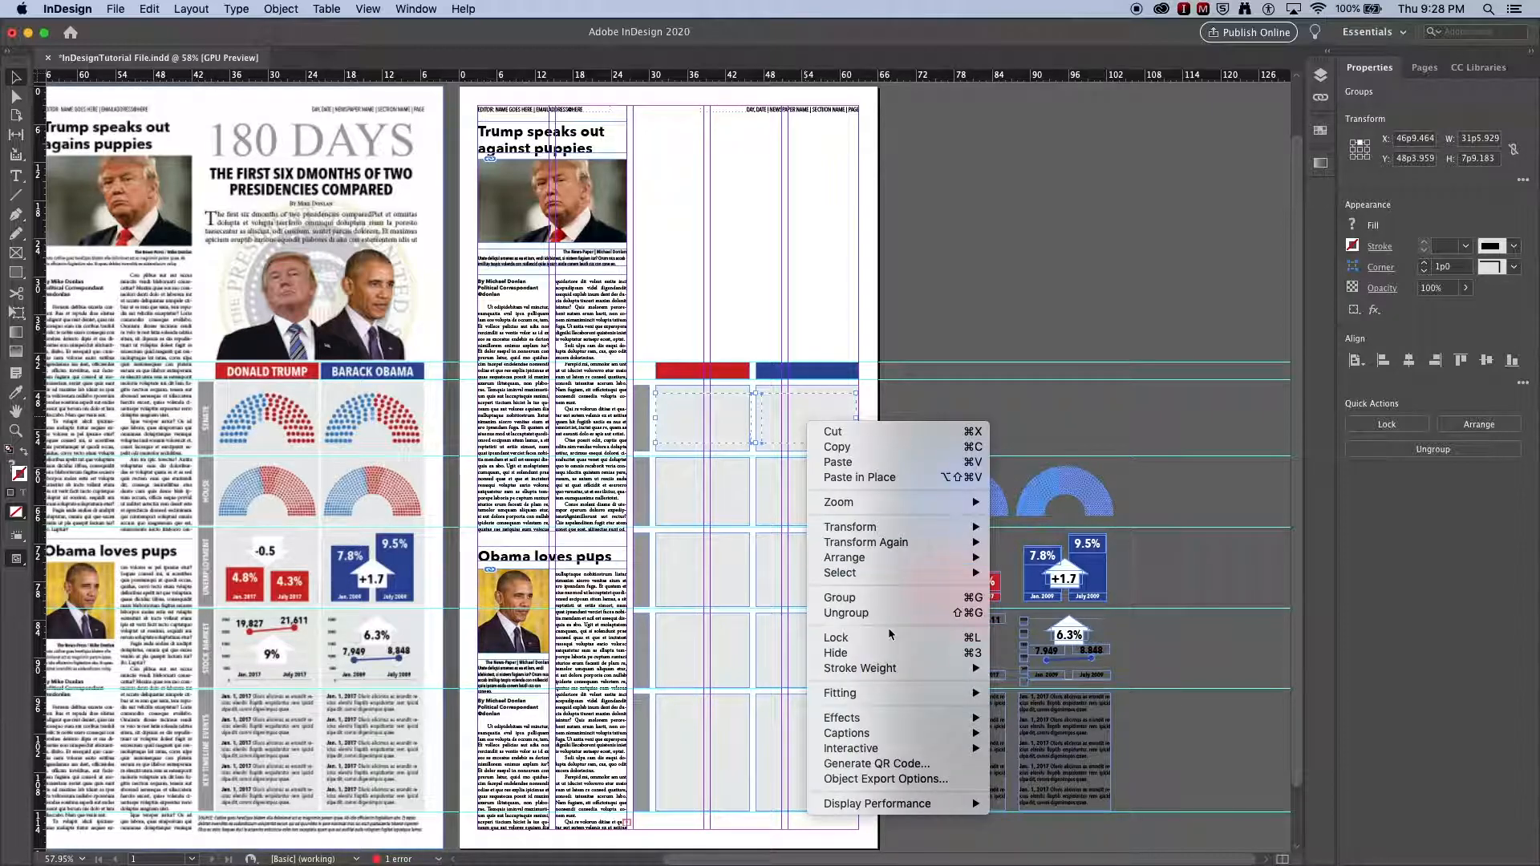
mouse_move(914, 559)
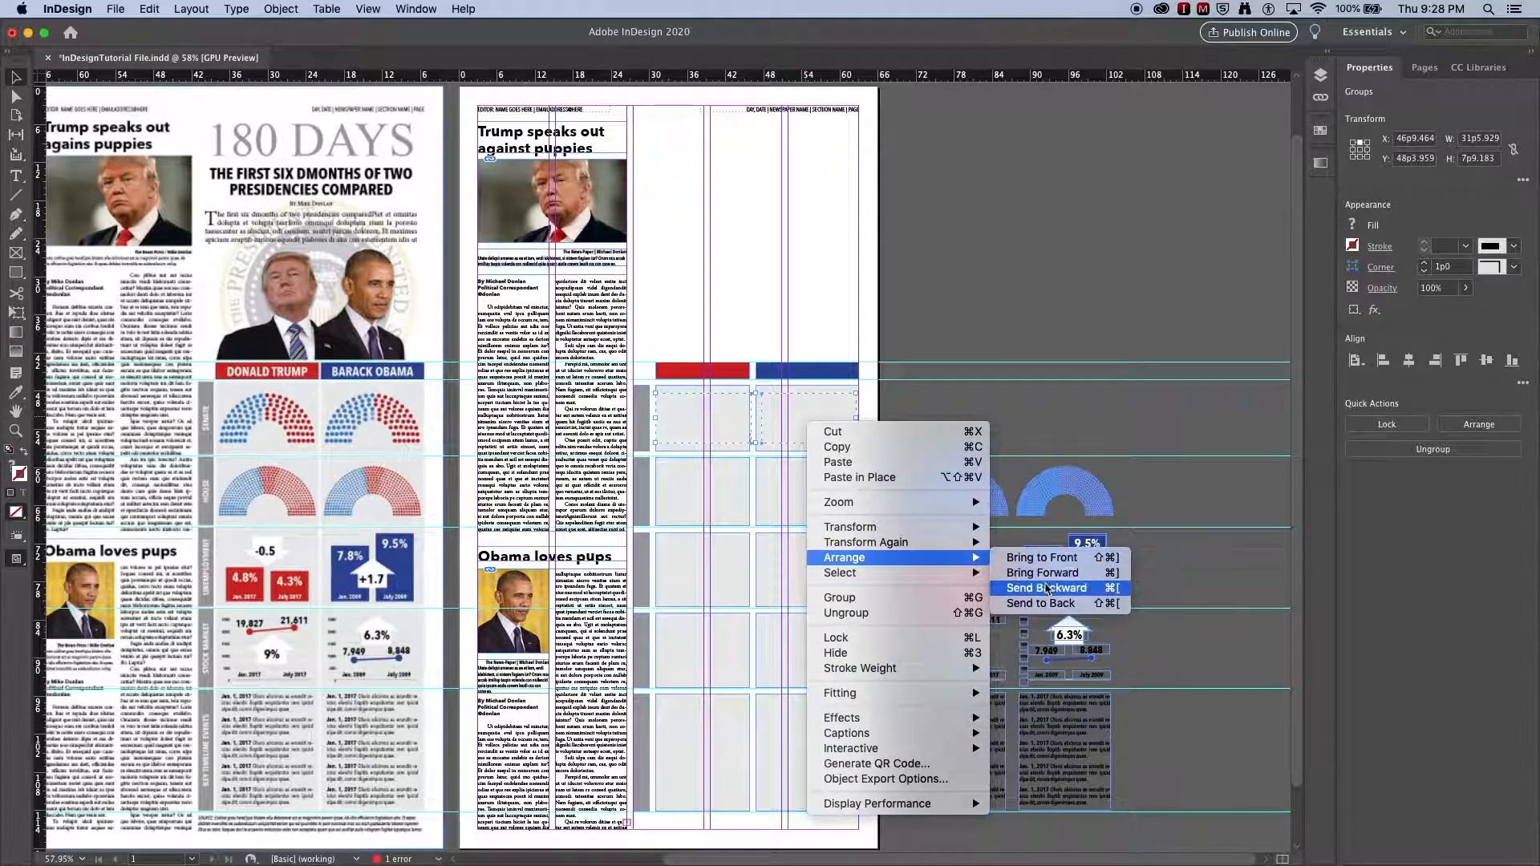
left_click(1037, 557)
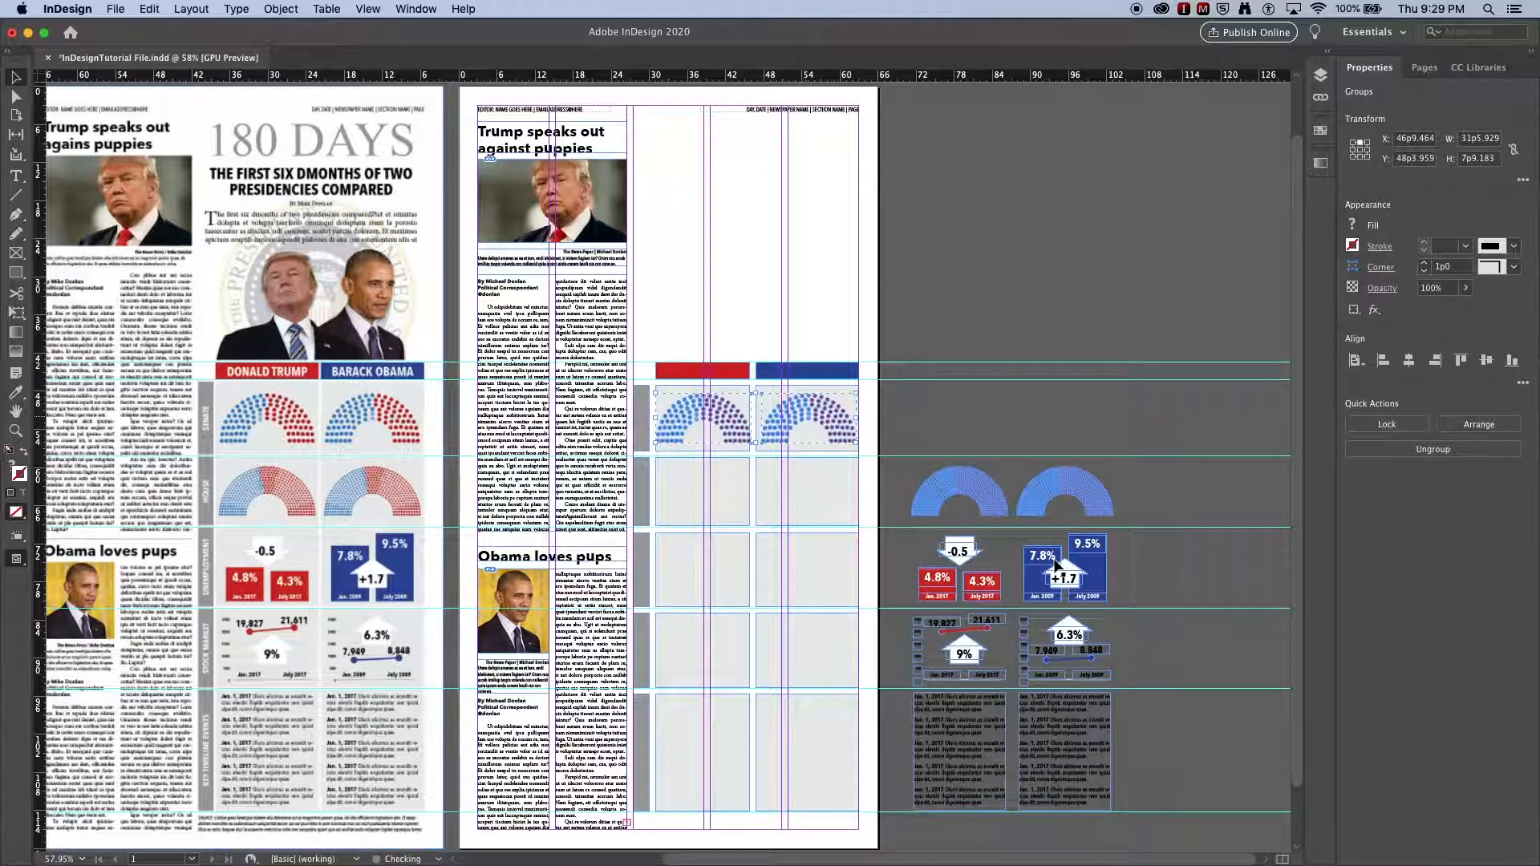
left_click(980, 422)
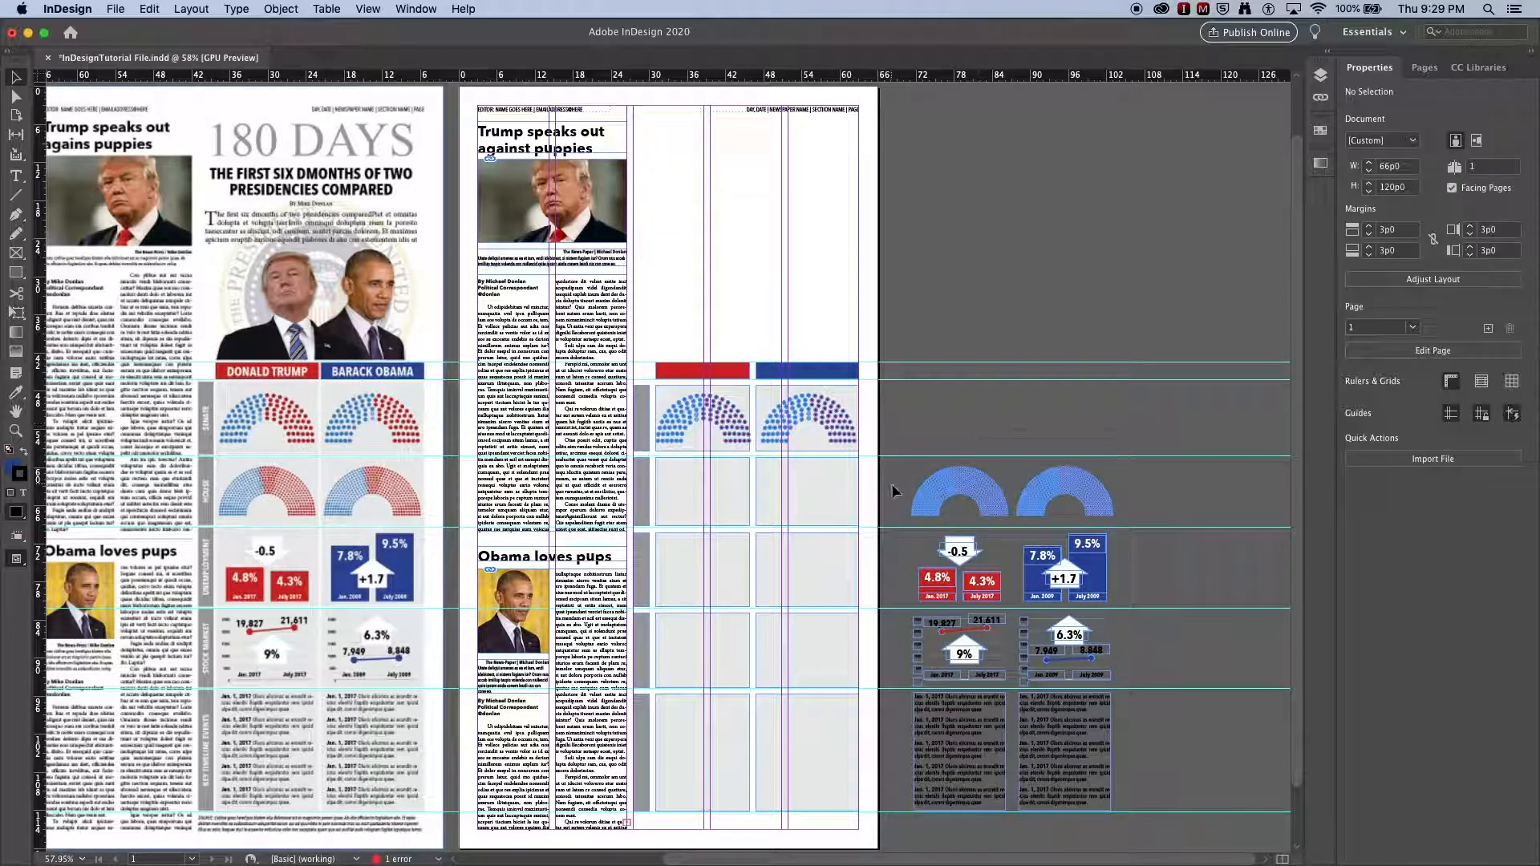
Step: Select all remaining comparison graphics on the pasteboard and bring them to the front
left_click_drag(902, 480, 1086, 765)
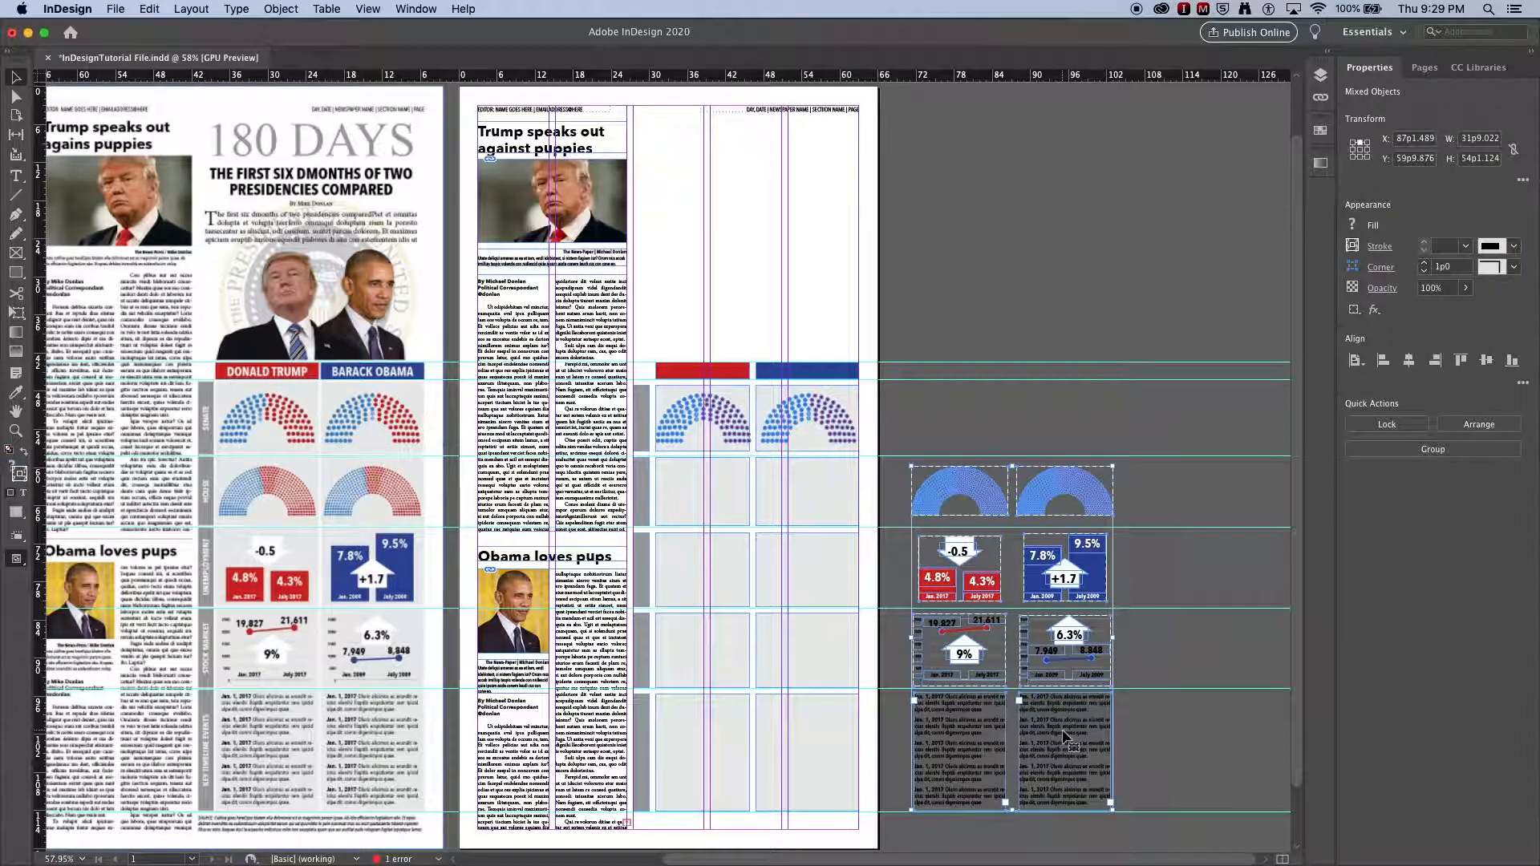
right_click(1063, 732)
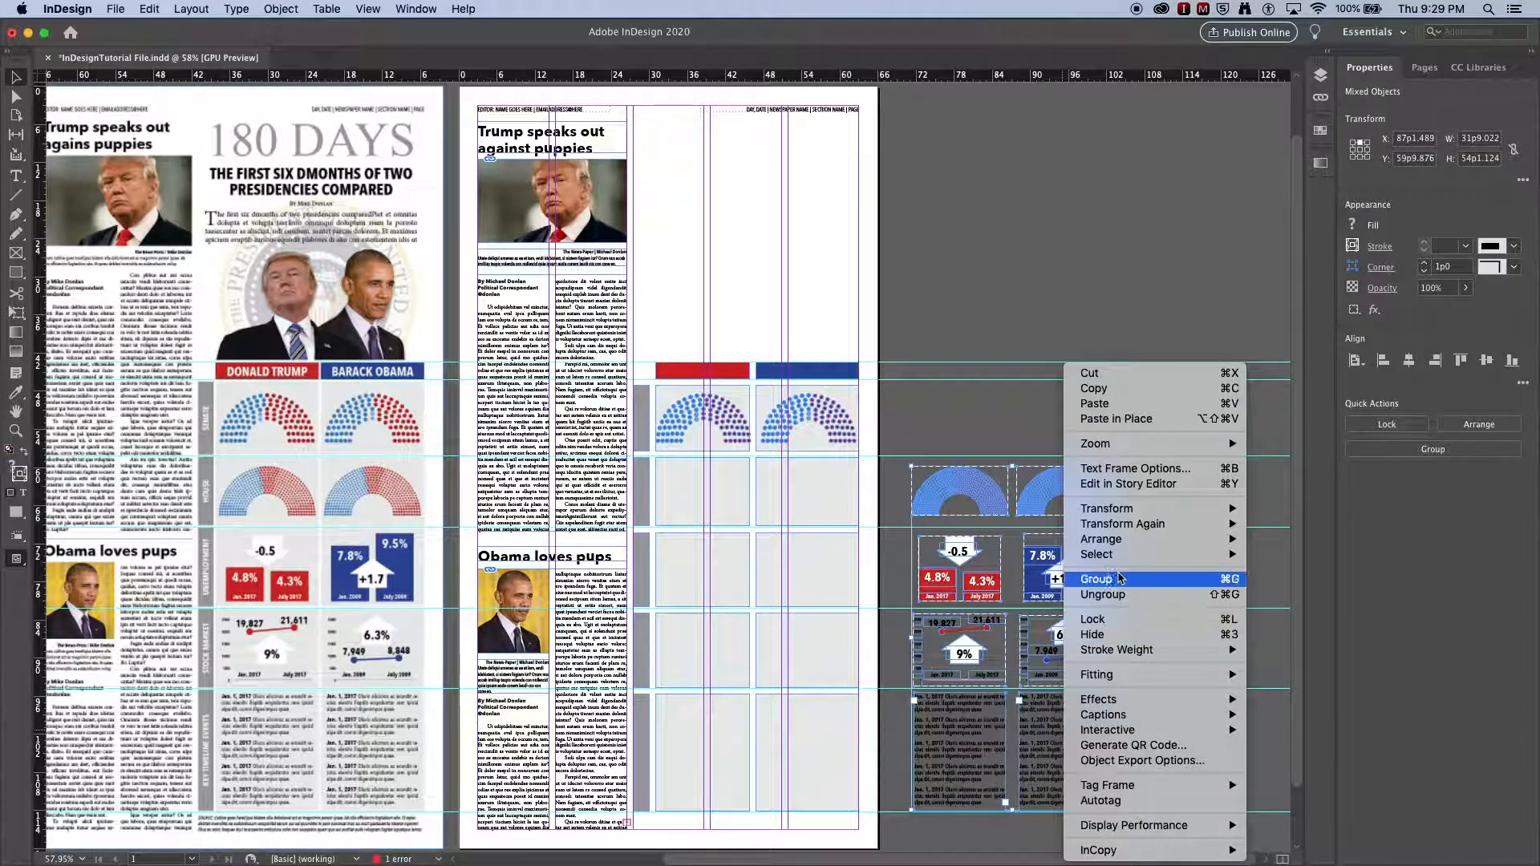
mouse_move(1125, 540)
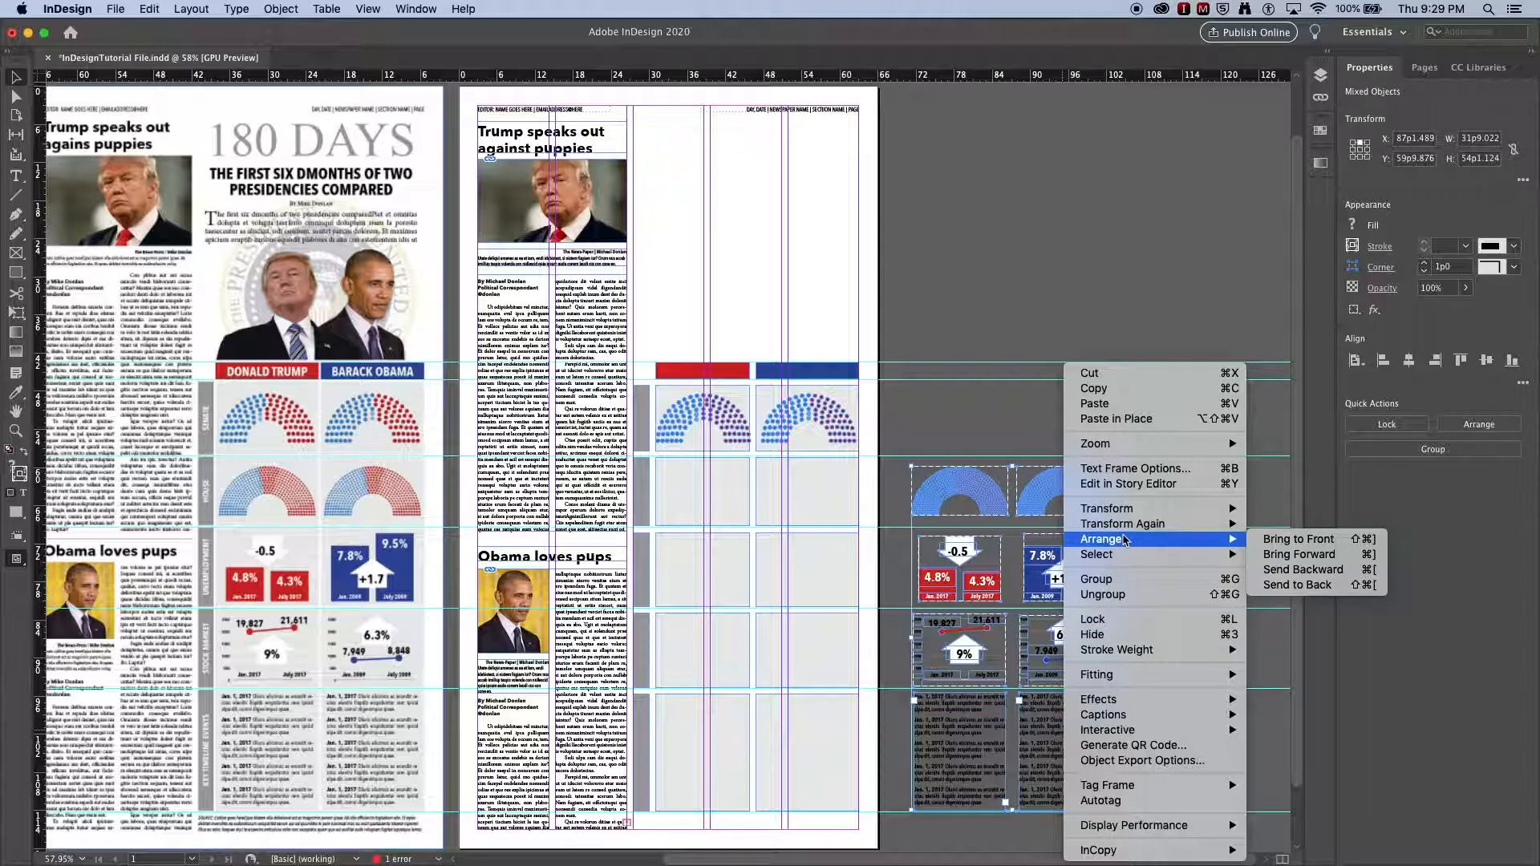
left_click(1272, 540)
left_click(1185, 521)
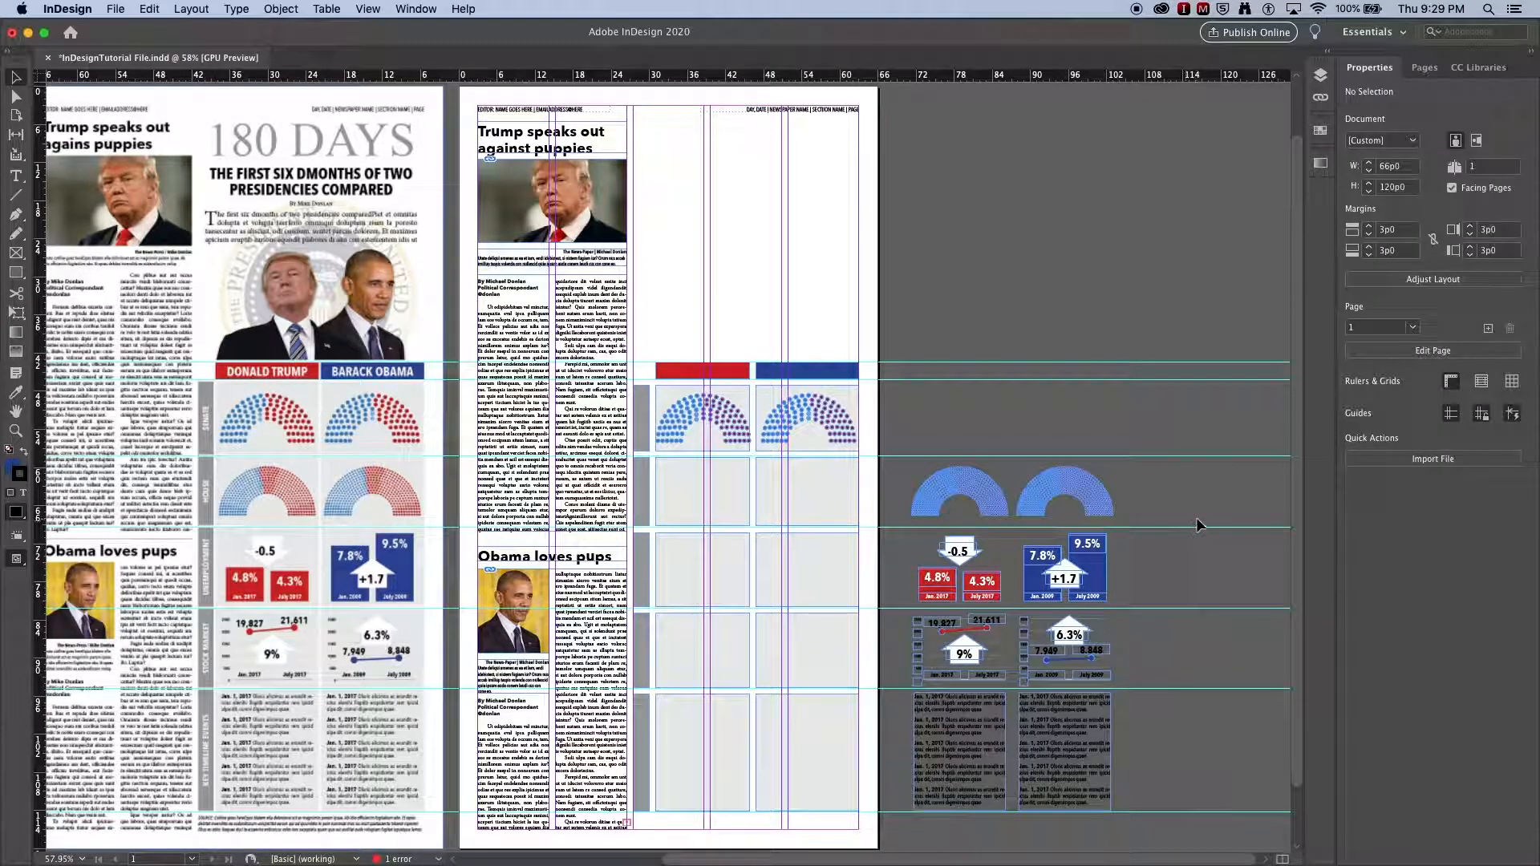
Step: Select both second-row half-circle charts and move them into the grid's second row
left_click(1100, 502)
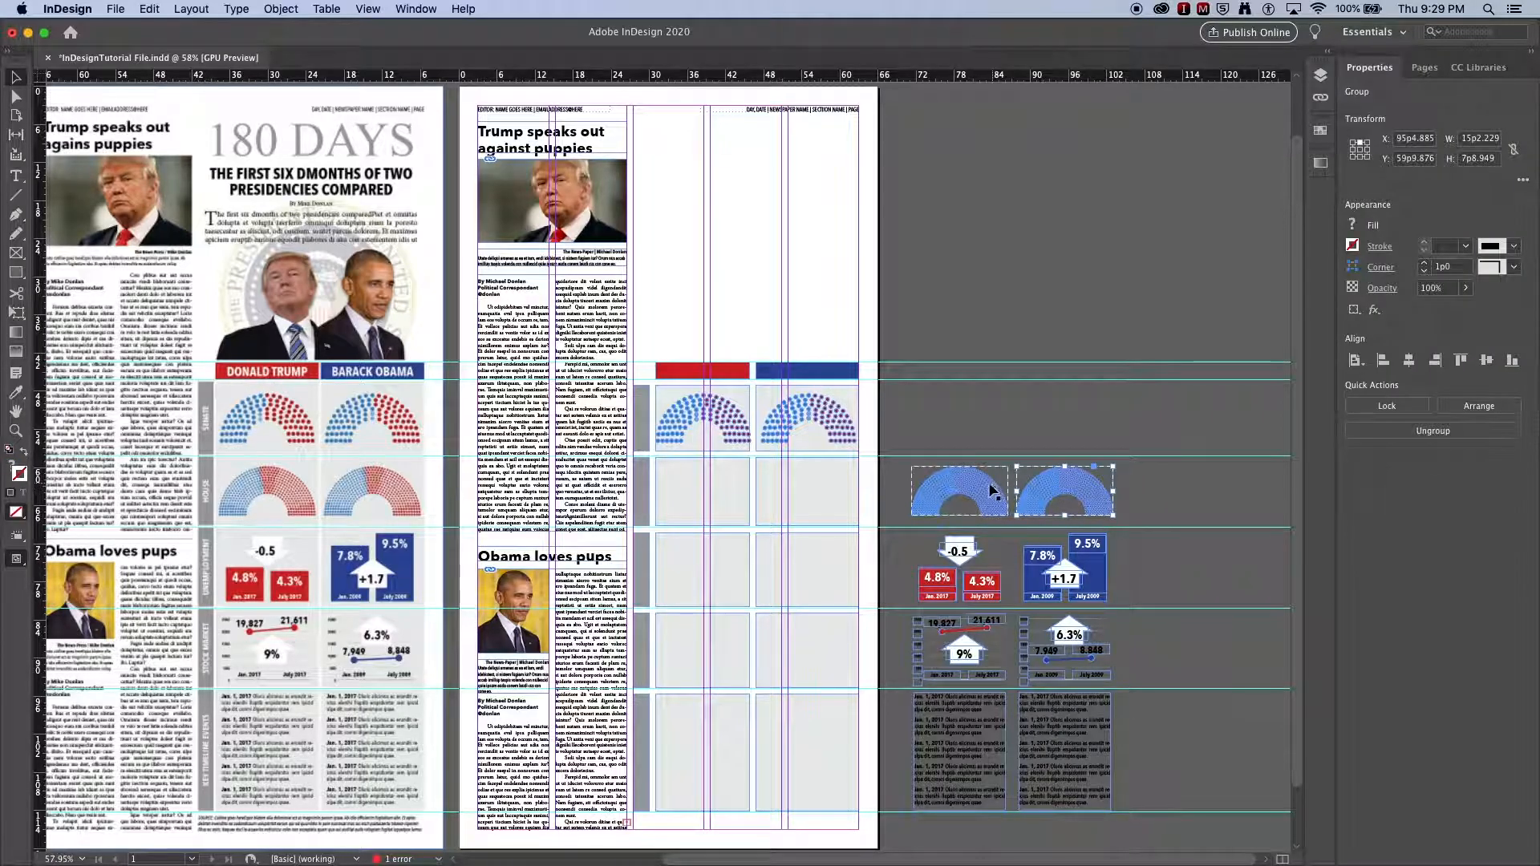
left_click(987, 484, "shift")
left_click_drag(986, 483, 738, 495)
left_click(1140, 486)
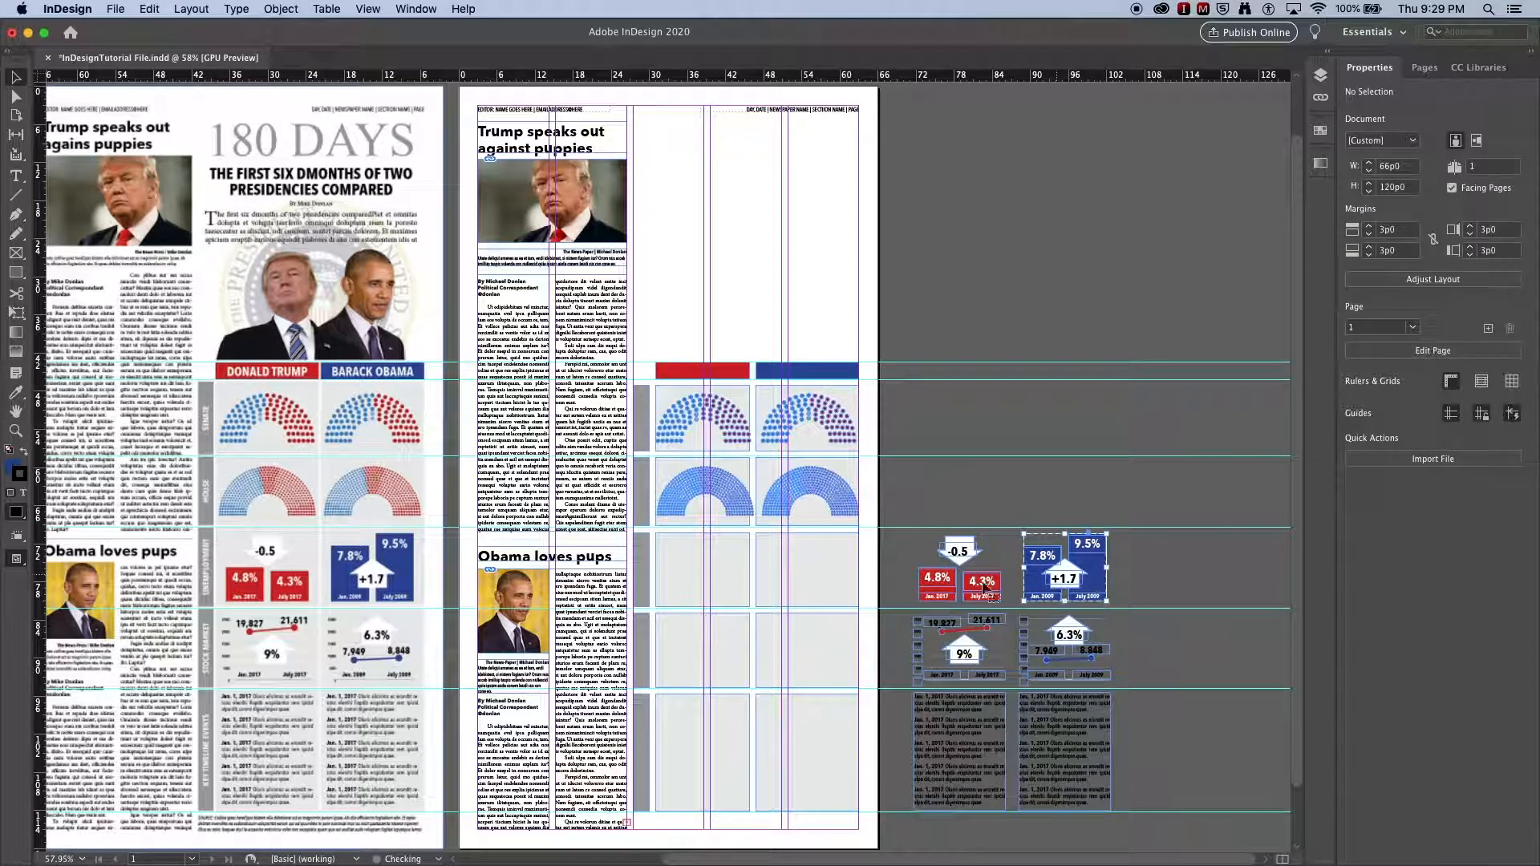
Step: Move the pair of percentage-box graphics into the grid's third row
left_click(1091, 586)
left_click(944, 589, "shift")
left_click_drag(944, 590, 689, 592)
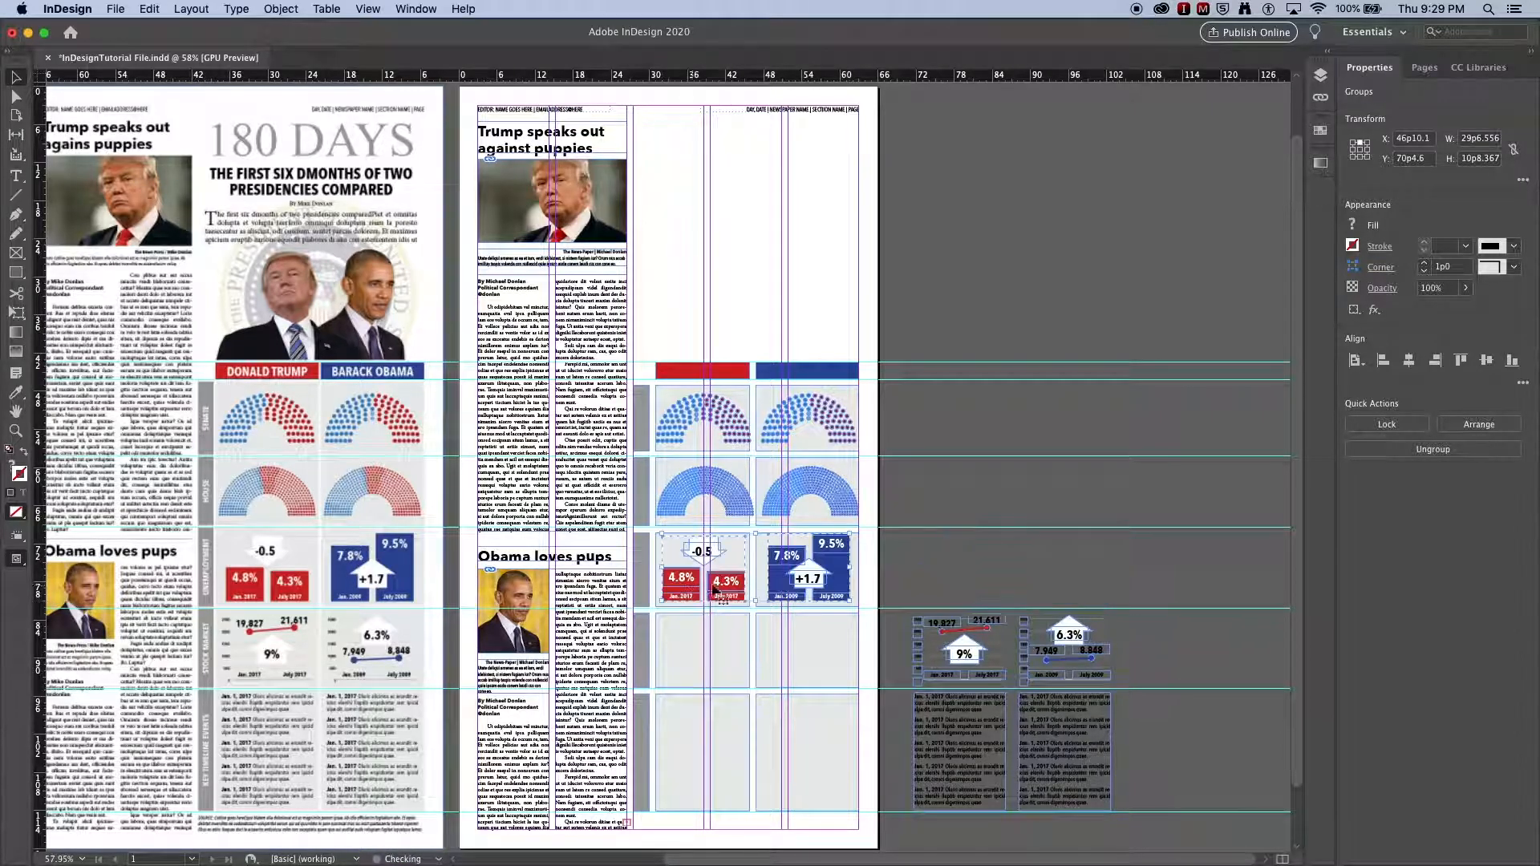
left_click(1161, 570)
Step: Move the line-chart graphics into the fourth row and the timeline text columns into the bottom row
left_click(985, 661)
left_click(1074, 636, "shift")
left_click_drag(1075, 636, 815, 636)
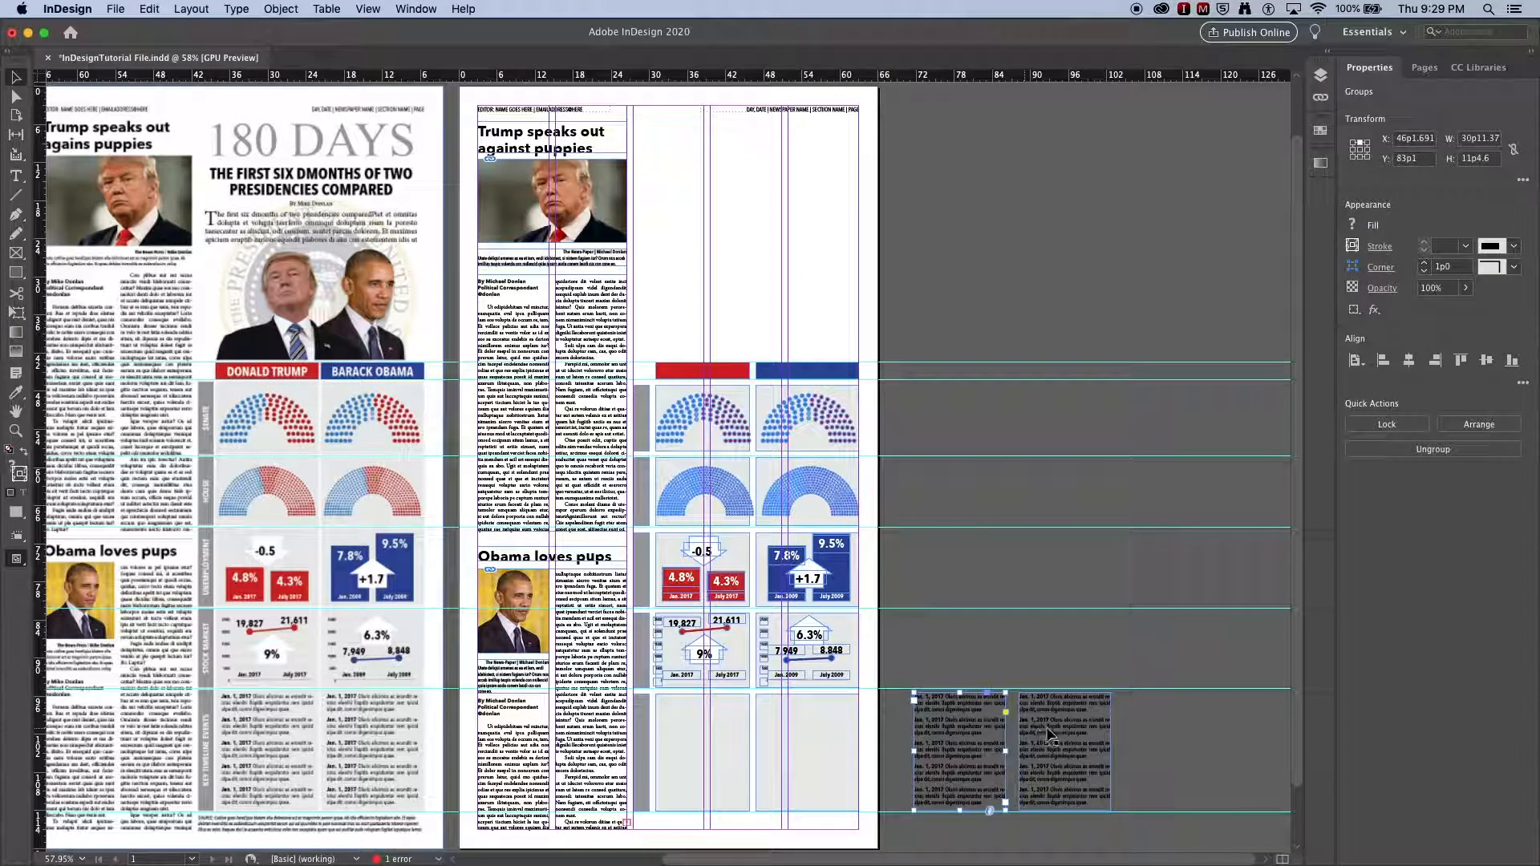
left_click_drag(980, 744, 719, 738)
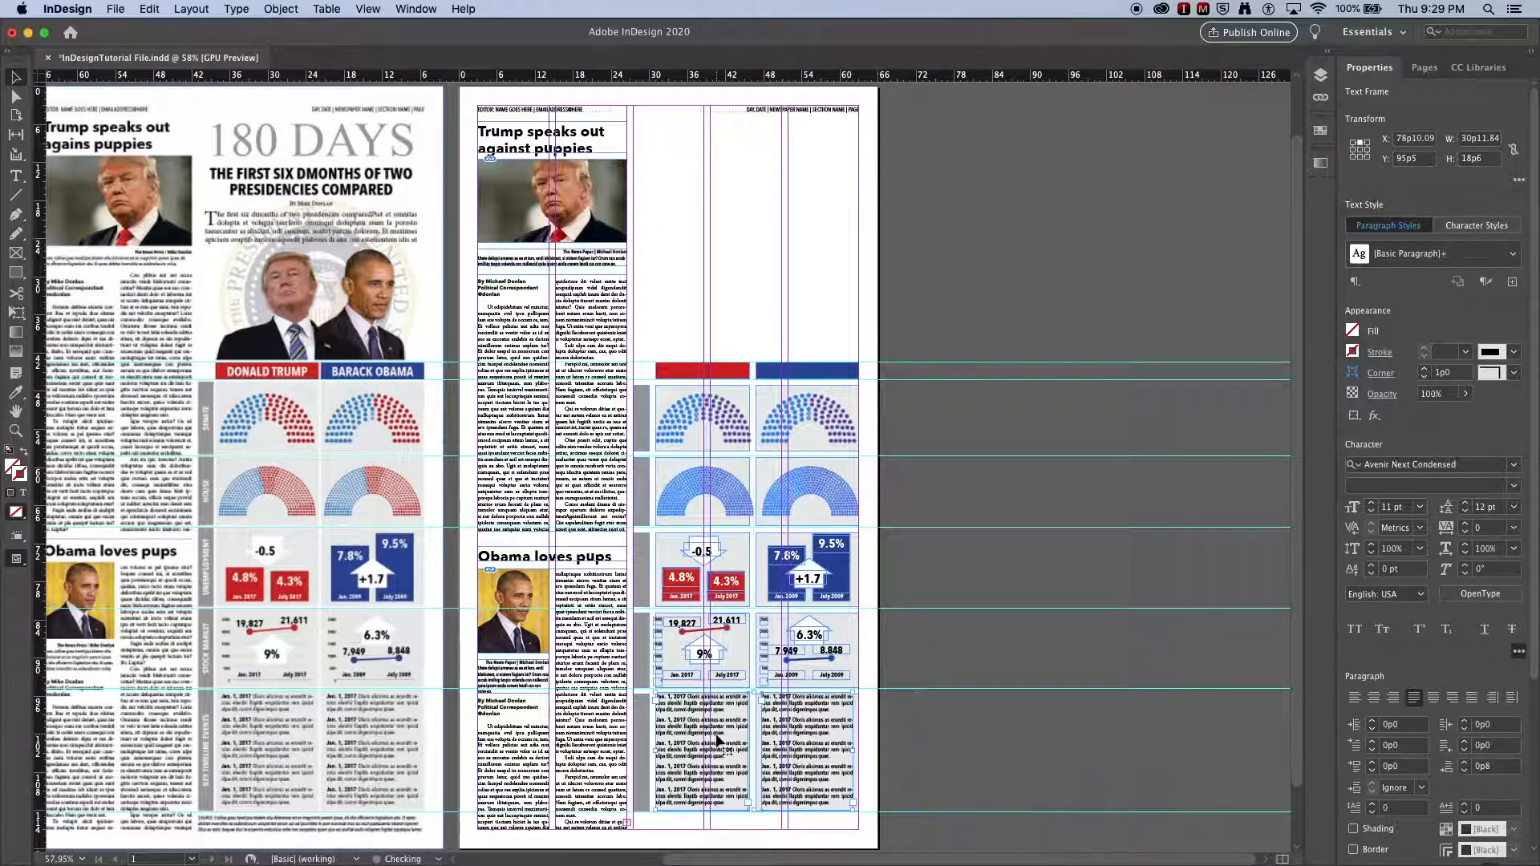
left_click(992, 689)
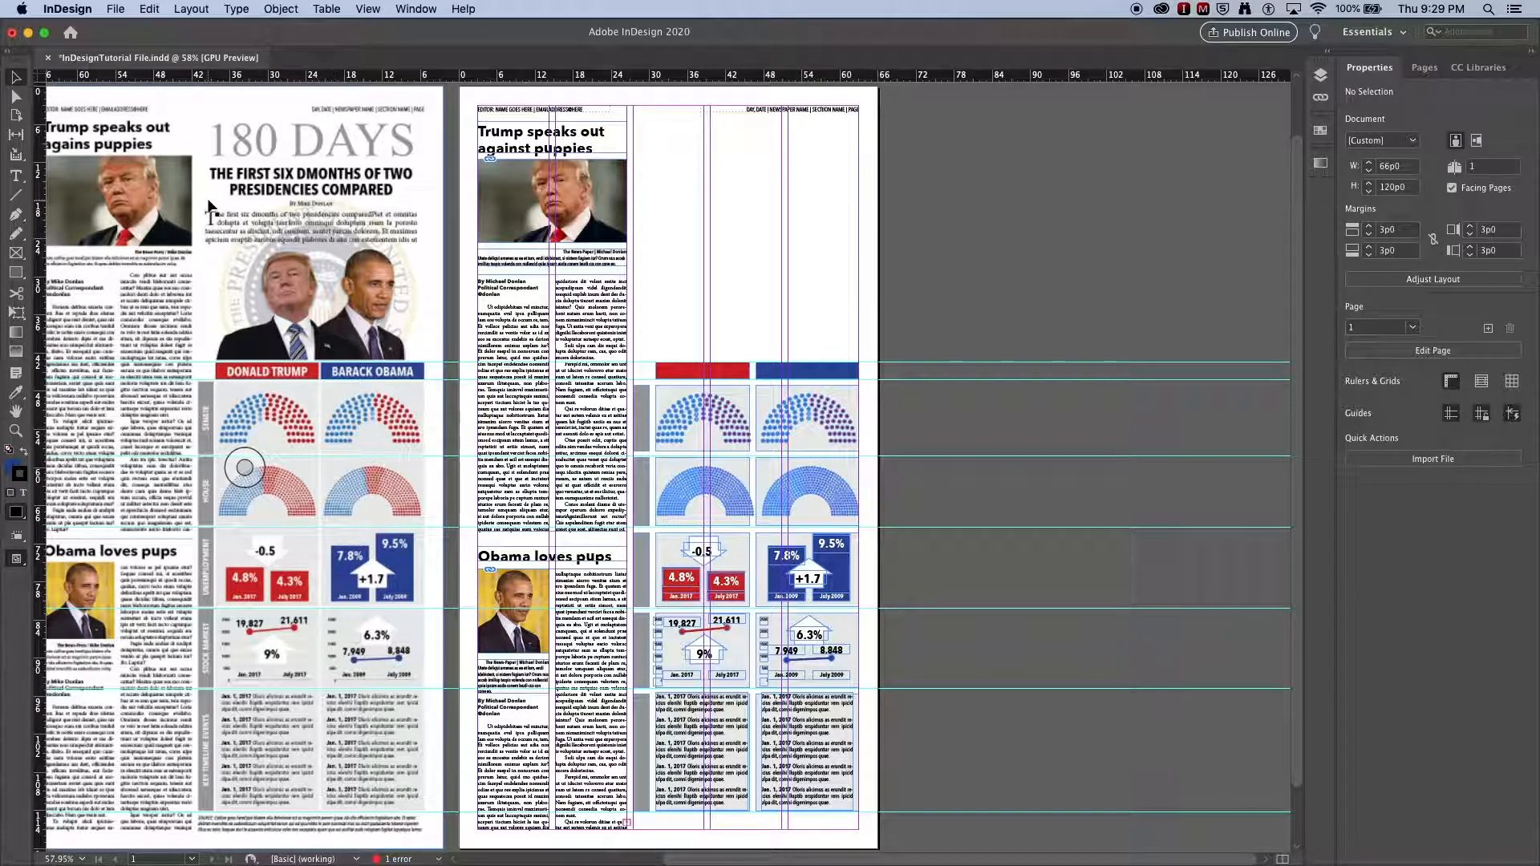
Step: Try to adjust the gap between the two chart columns with the Gap tool
left_click(15, 135)
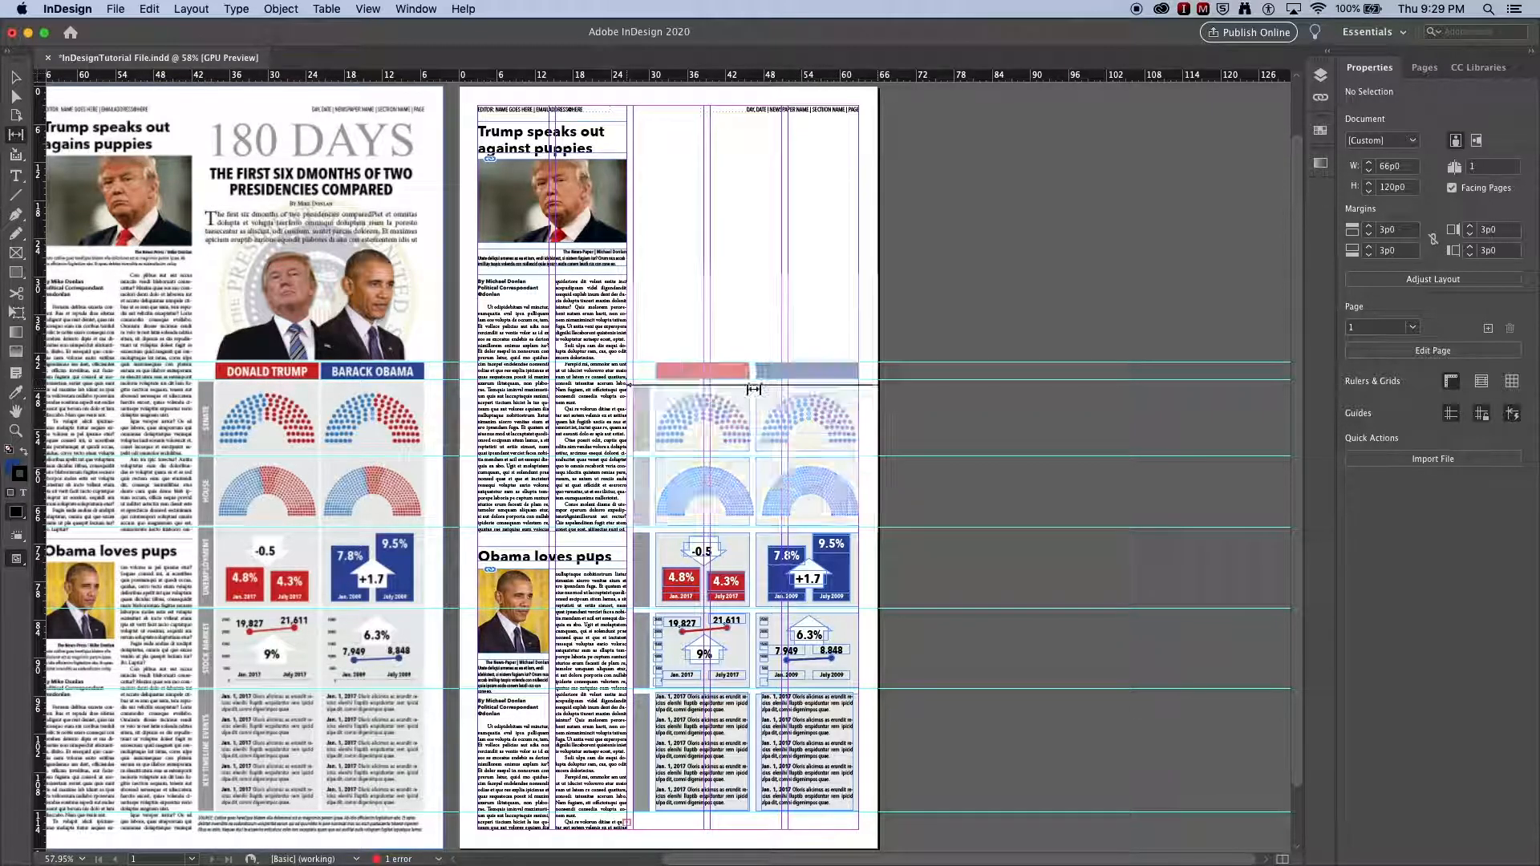
left_click_drag(751, 392, 757, 489)
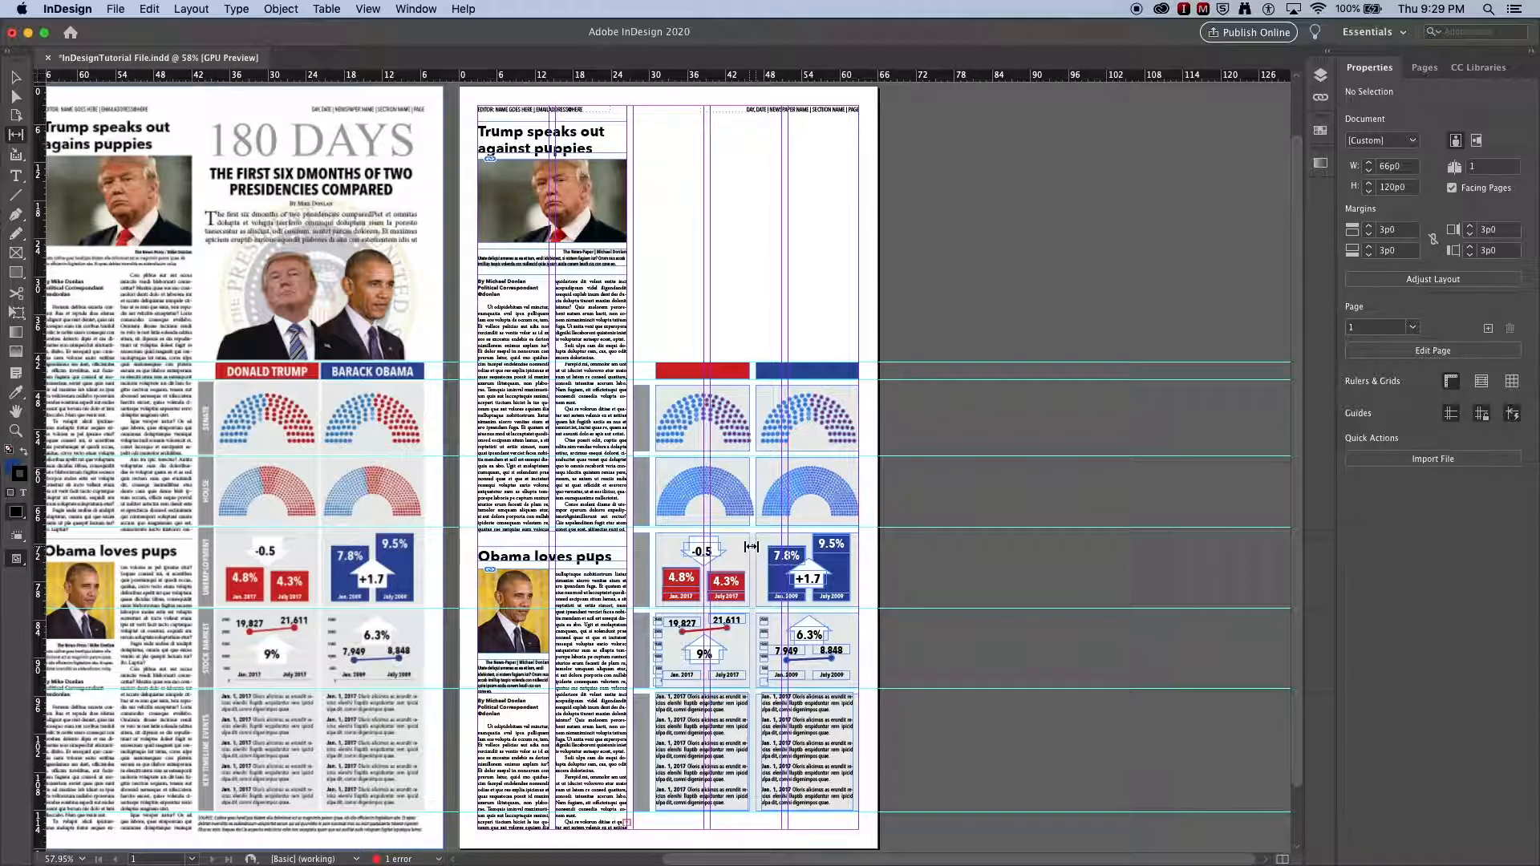
left_click(14, 77)
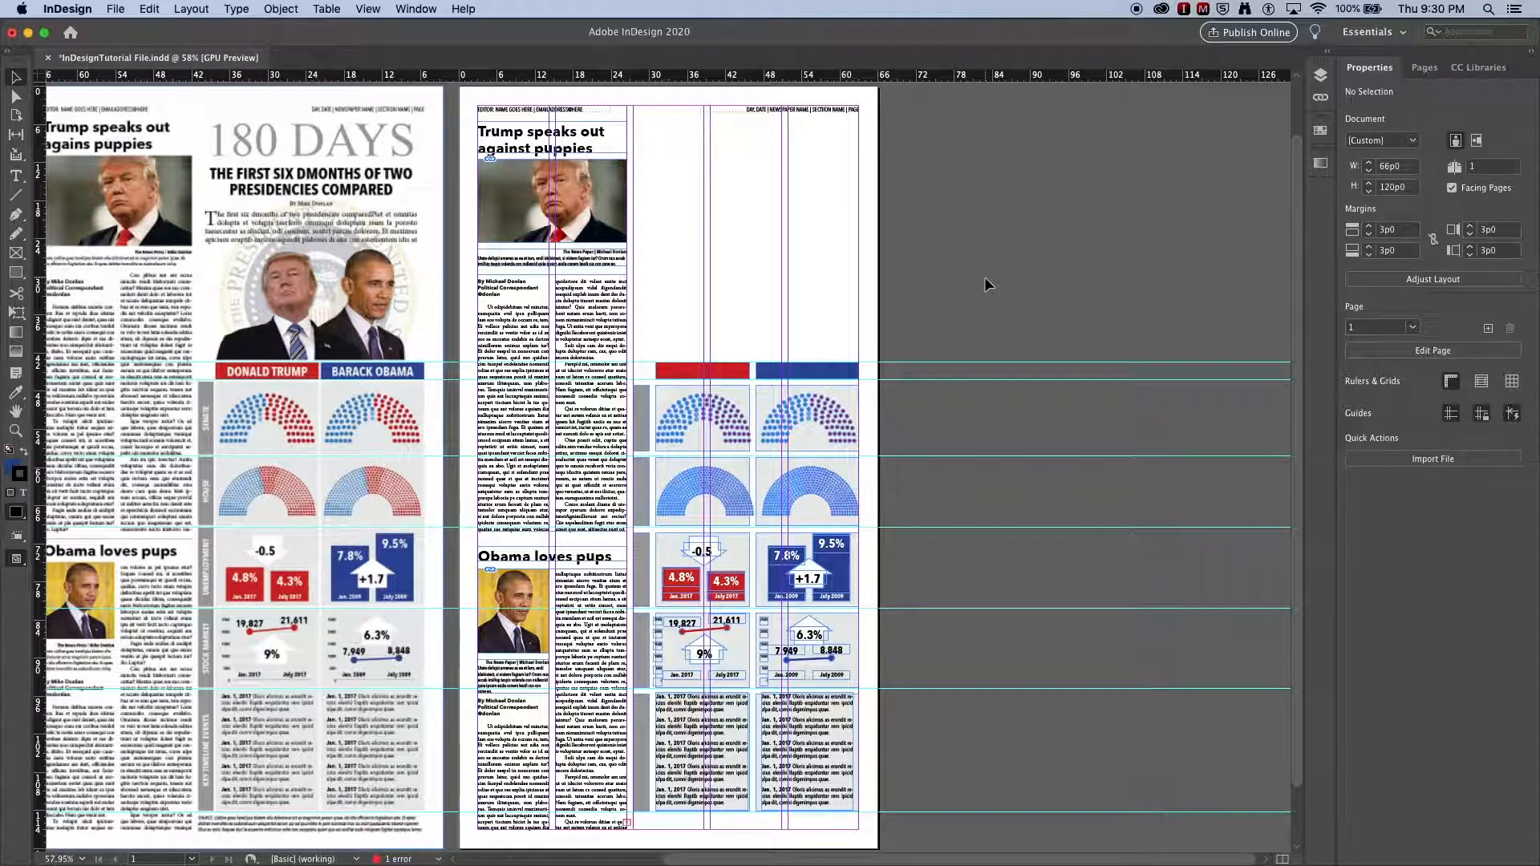
Step: Switch to preview mode and align the right column's blue header and graphics on their horizontal centers
key("w")
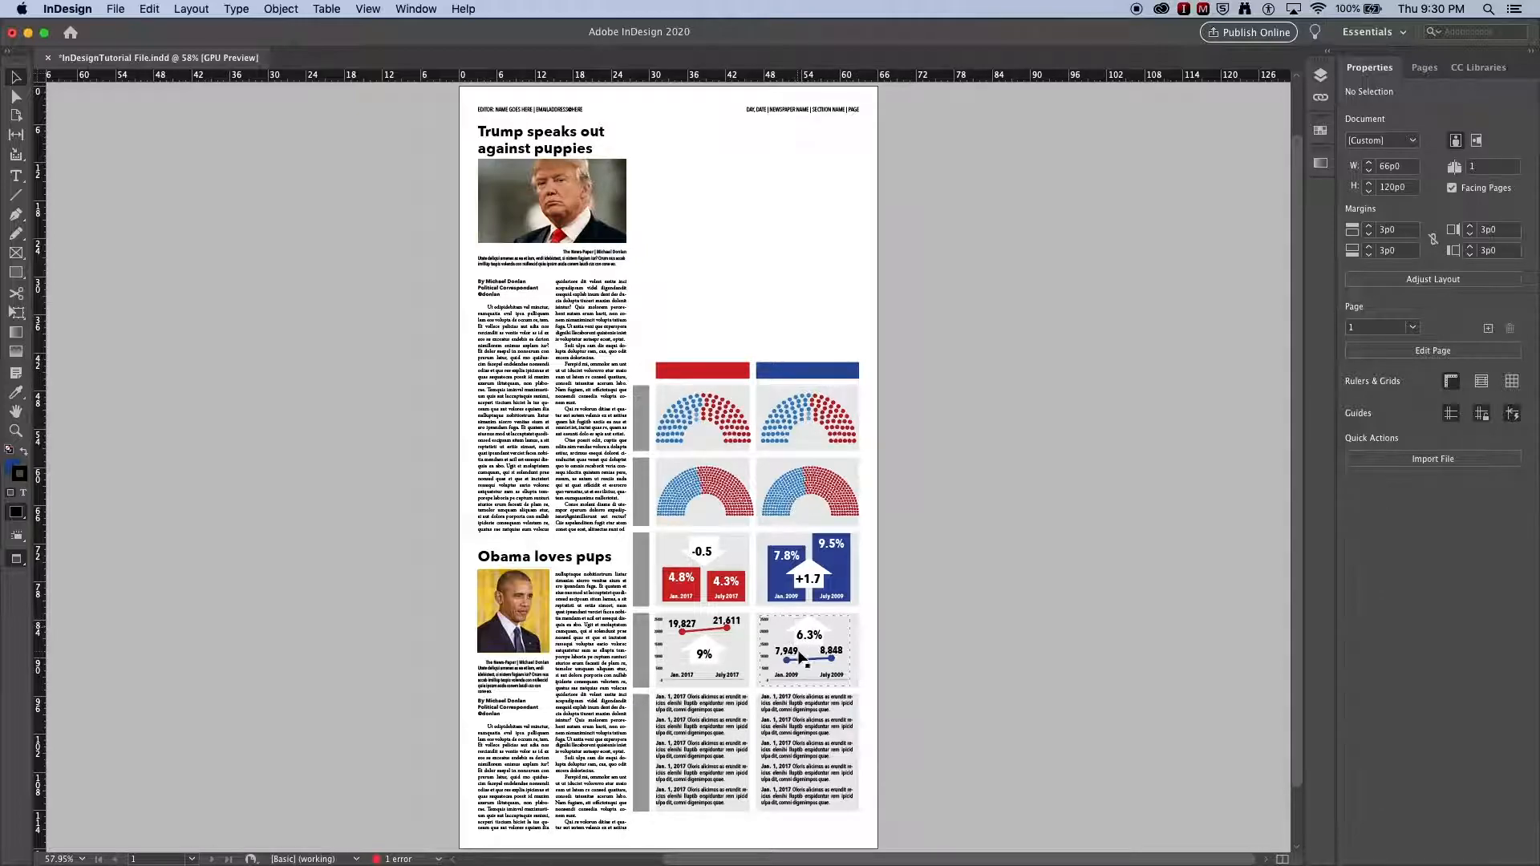
left_click_drag(801, 294, 818, 782)
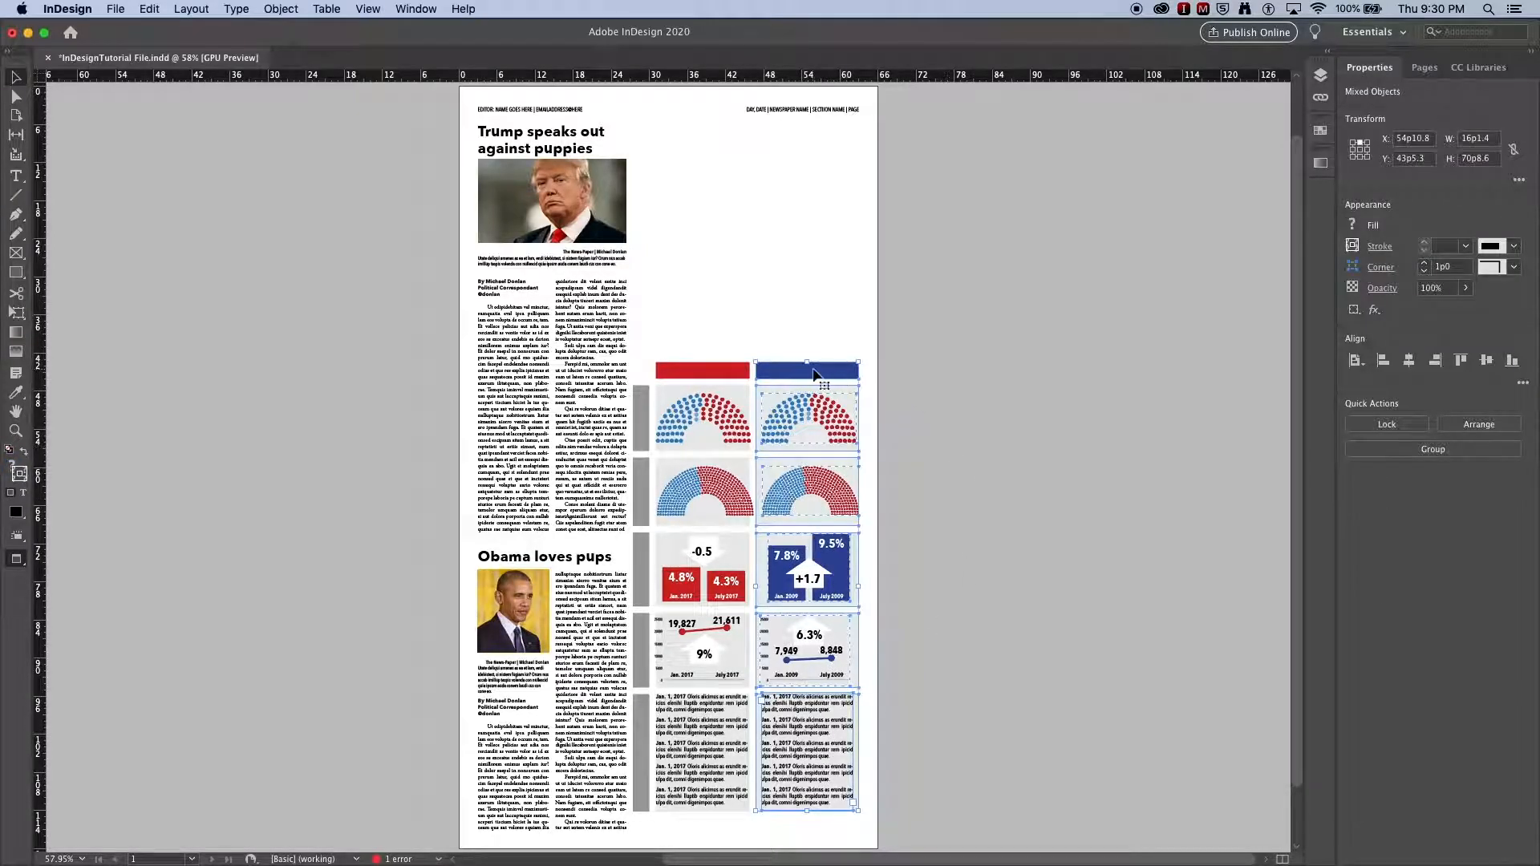
left_click(816, 374)
left_click(1409, 361)
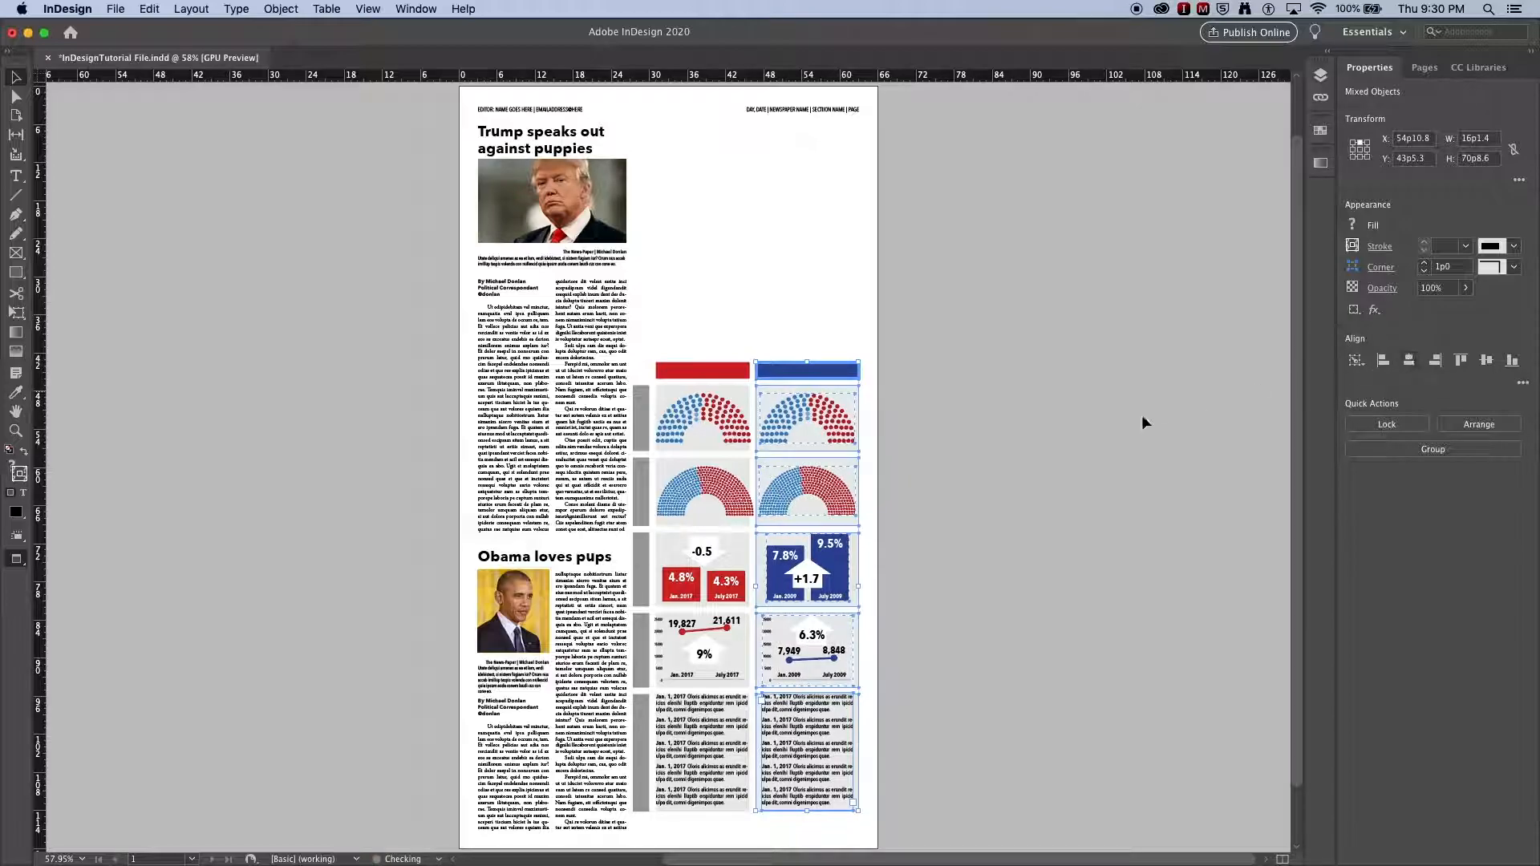
left_click(972, 413)
Step: Align the left column's red header and graphics on their horizontal centers
left_click_drag(687, 316, 692, 706)
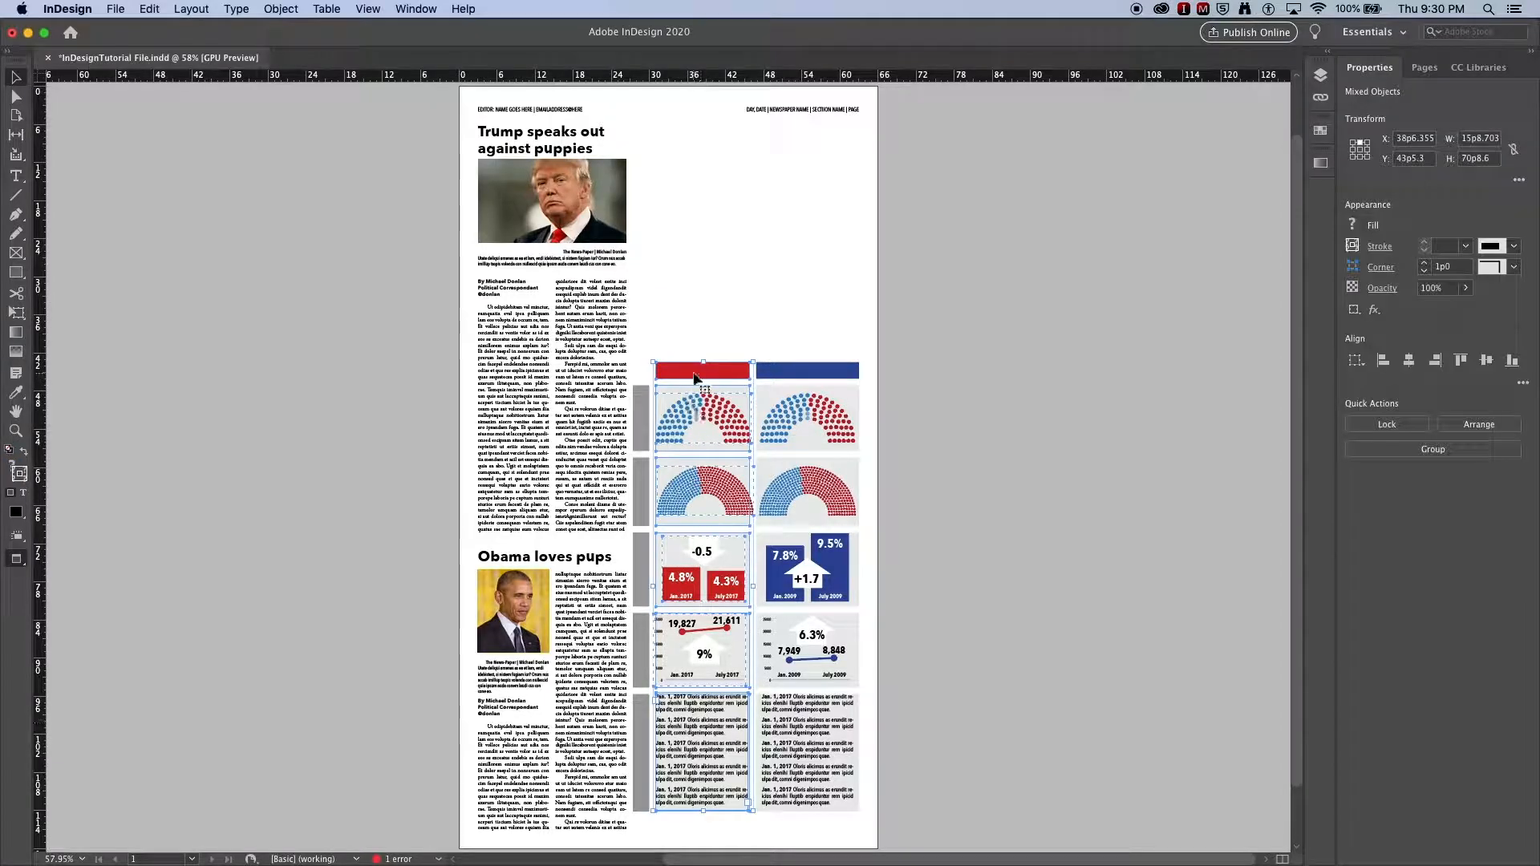
left_click(1409, 360)
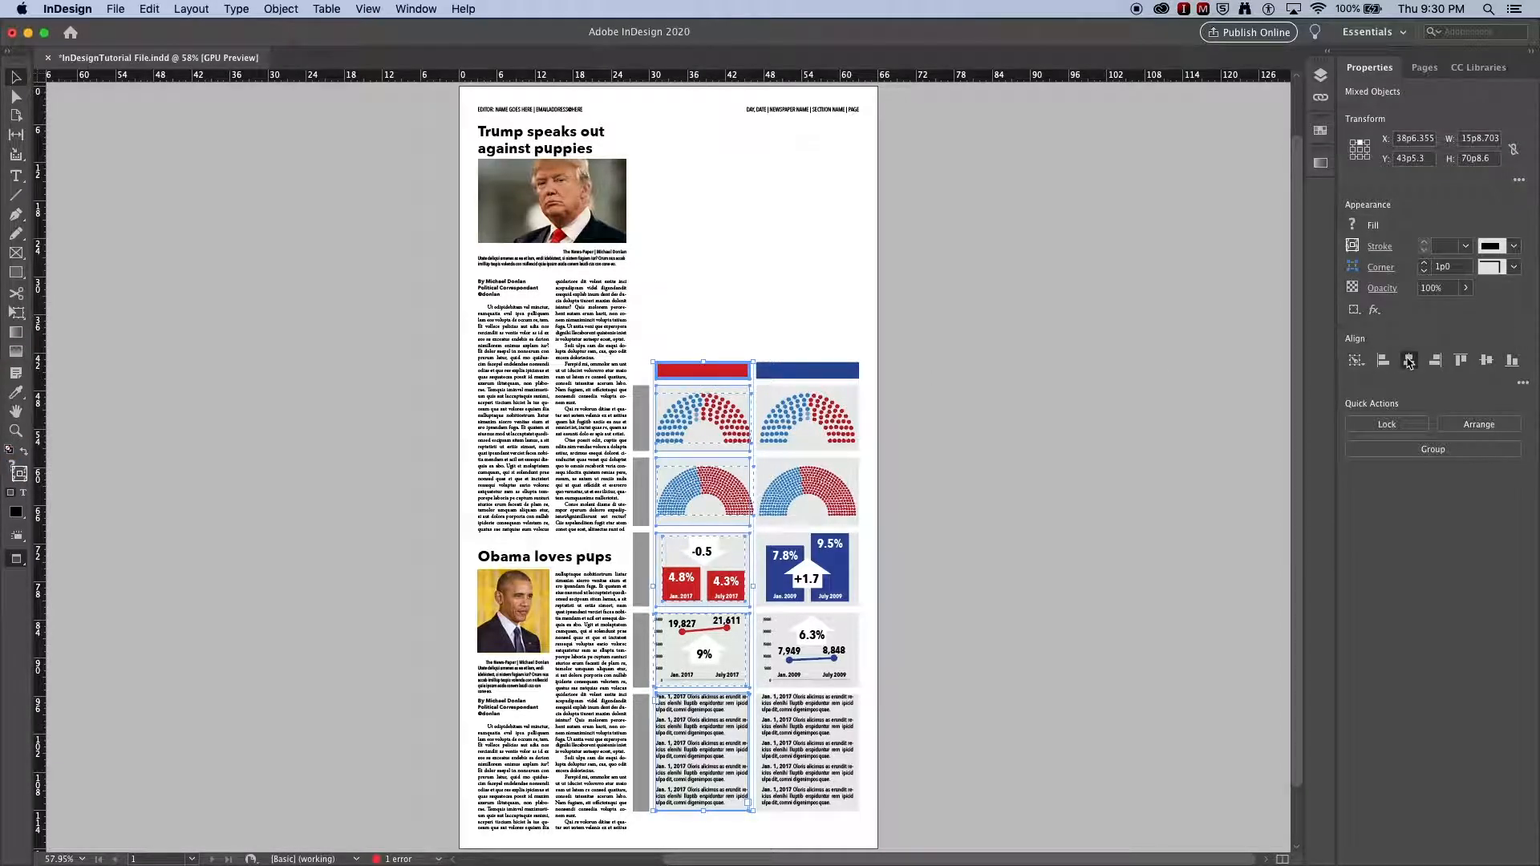
left_click(1097, 369)
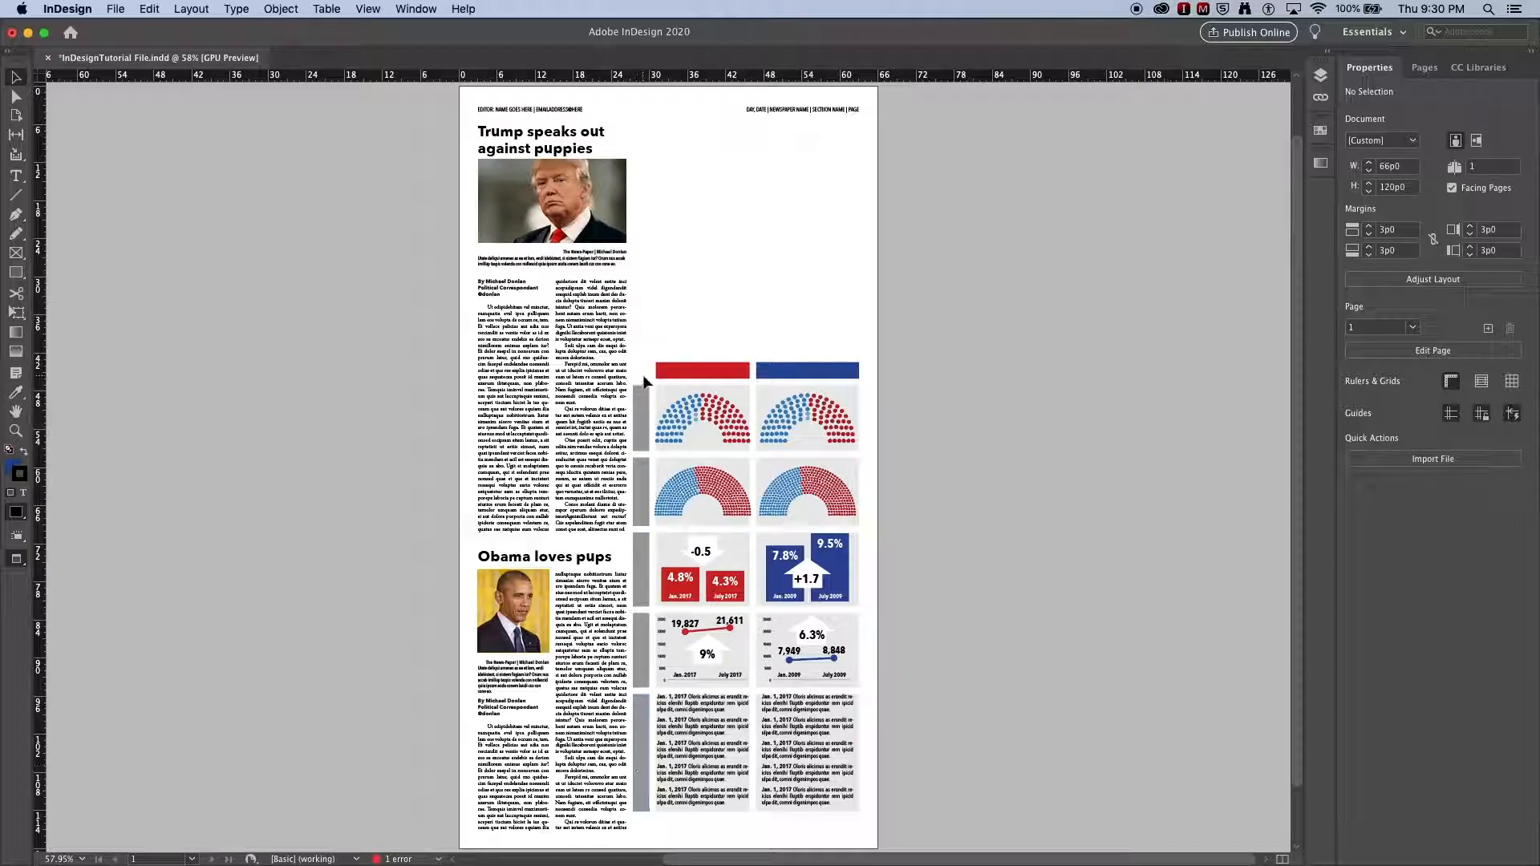
Step: Draw a small text frame above the red header bar and select its text
left_click(244, 468)
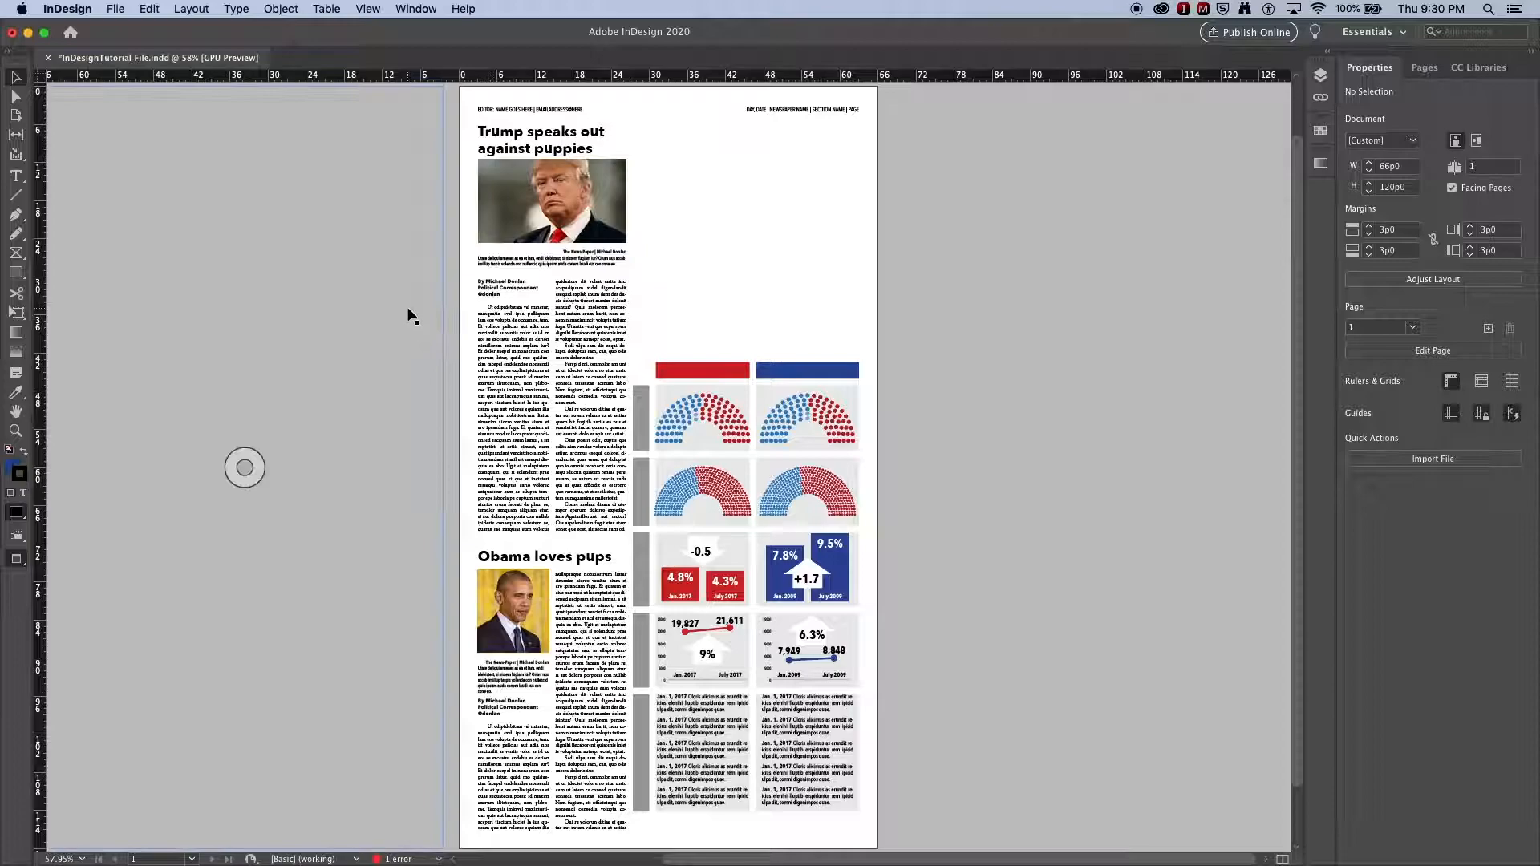
left_click(17, 176)
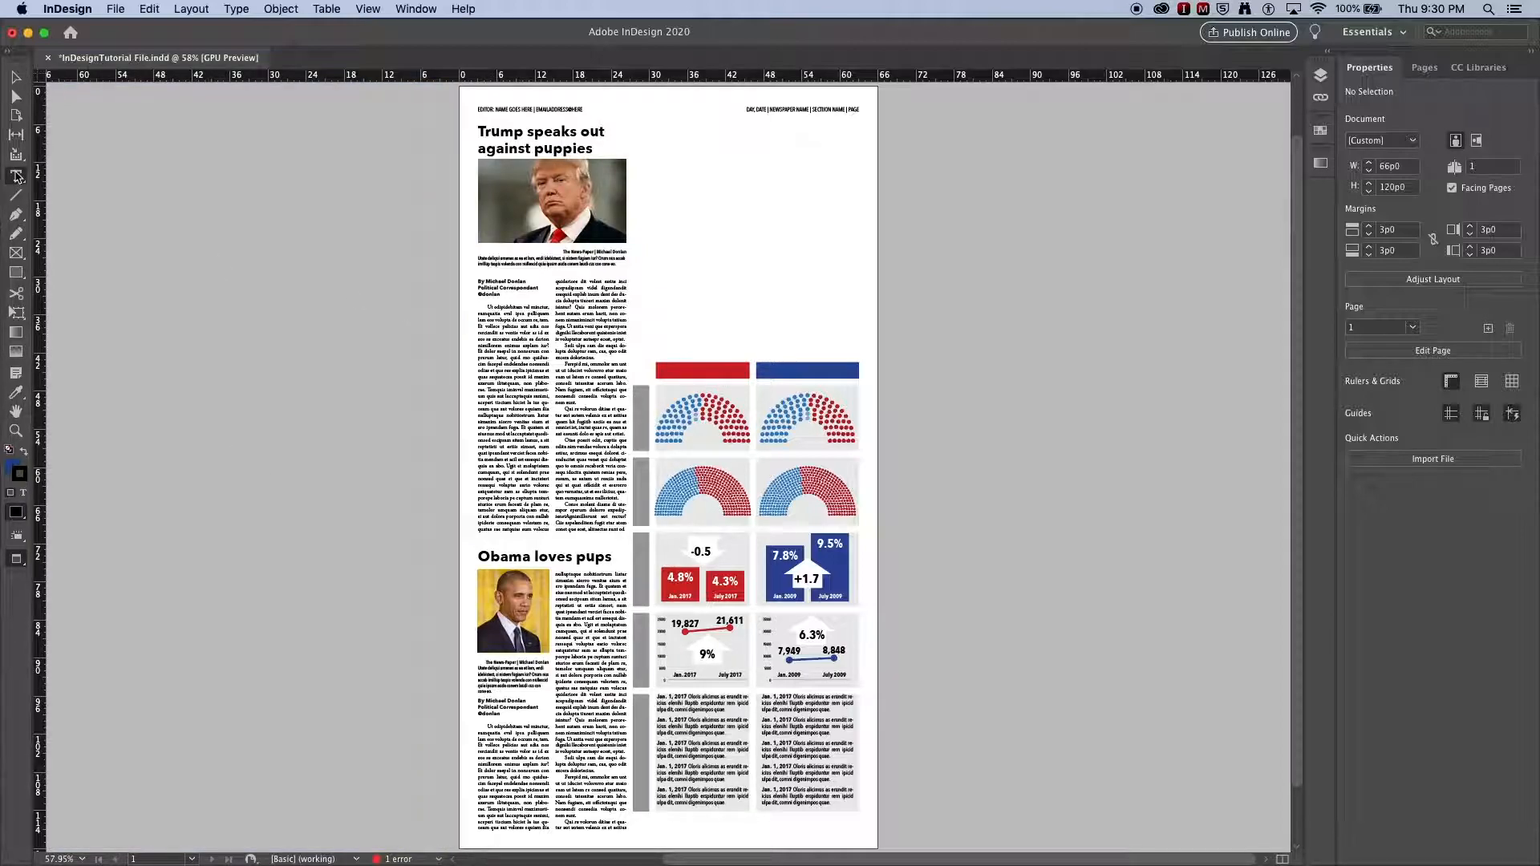
left_click(688, 373)
left_click_drag(661, 318, 741, 329)
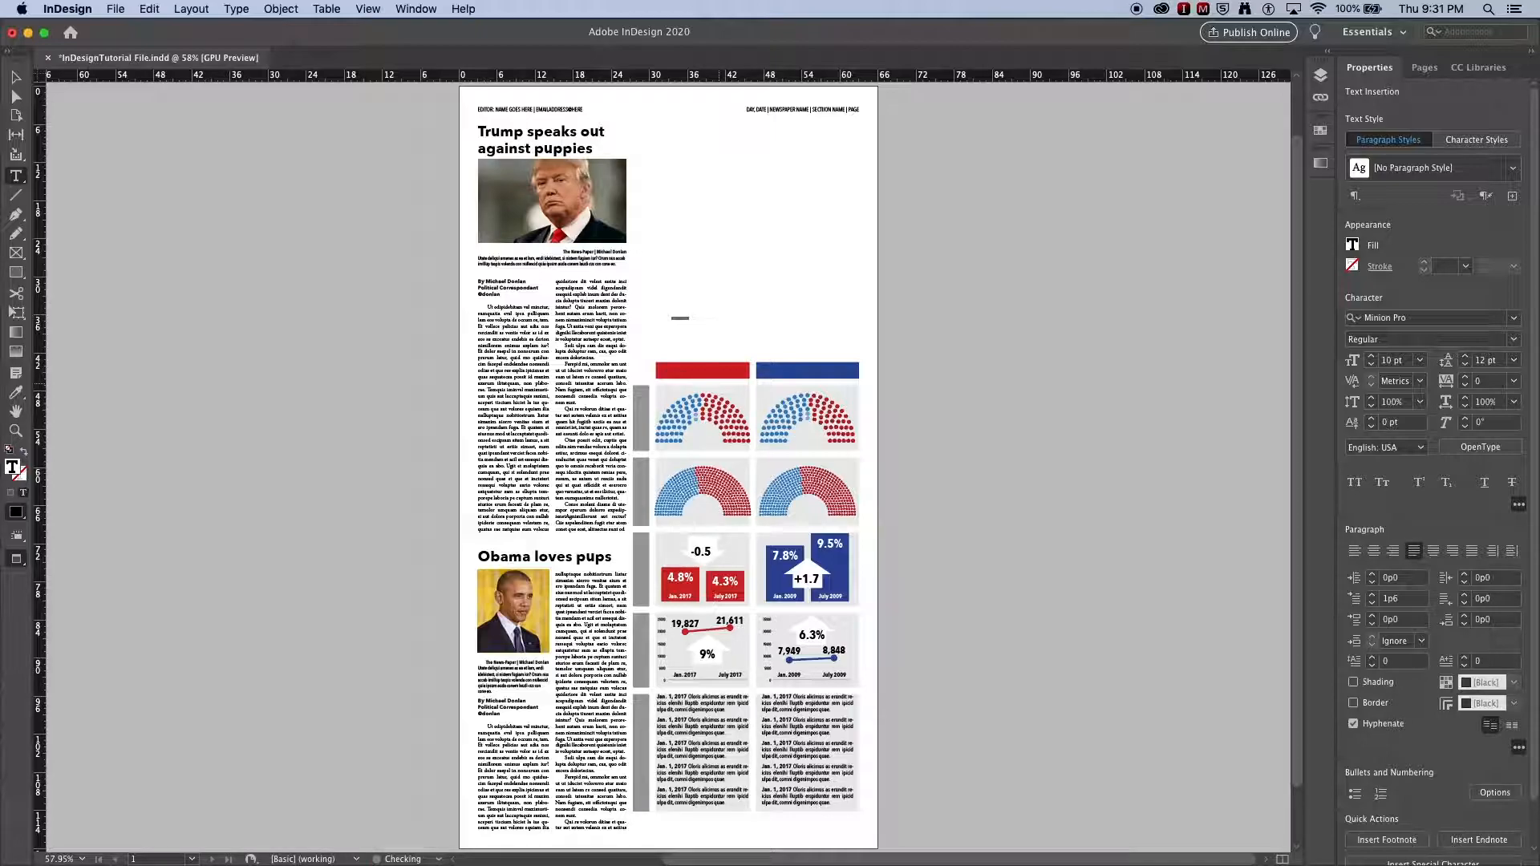
double_click(680, 318)
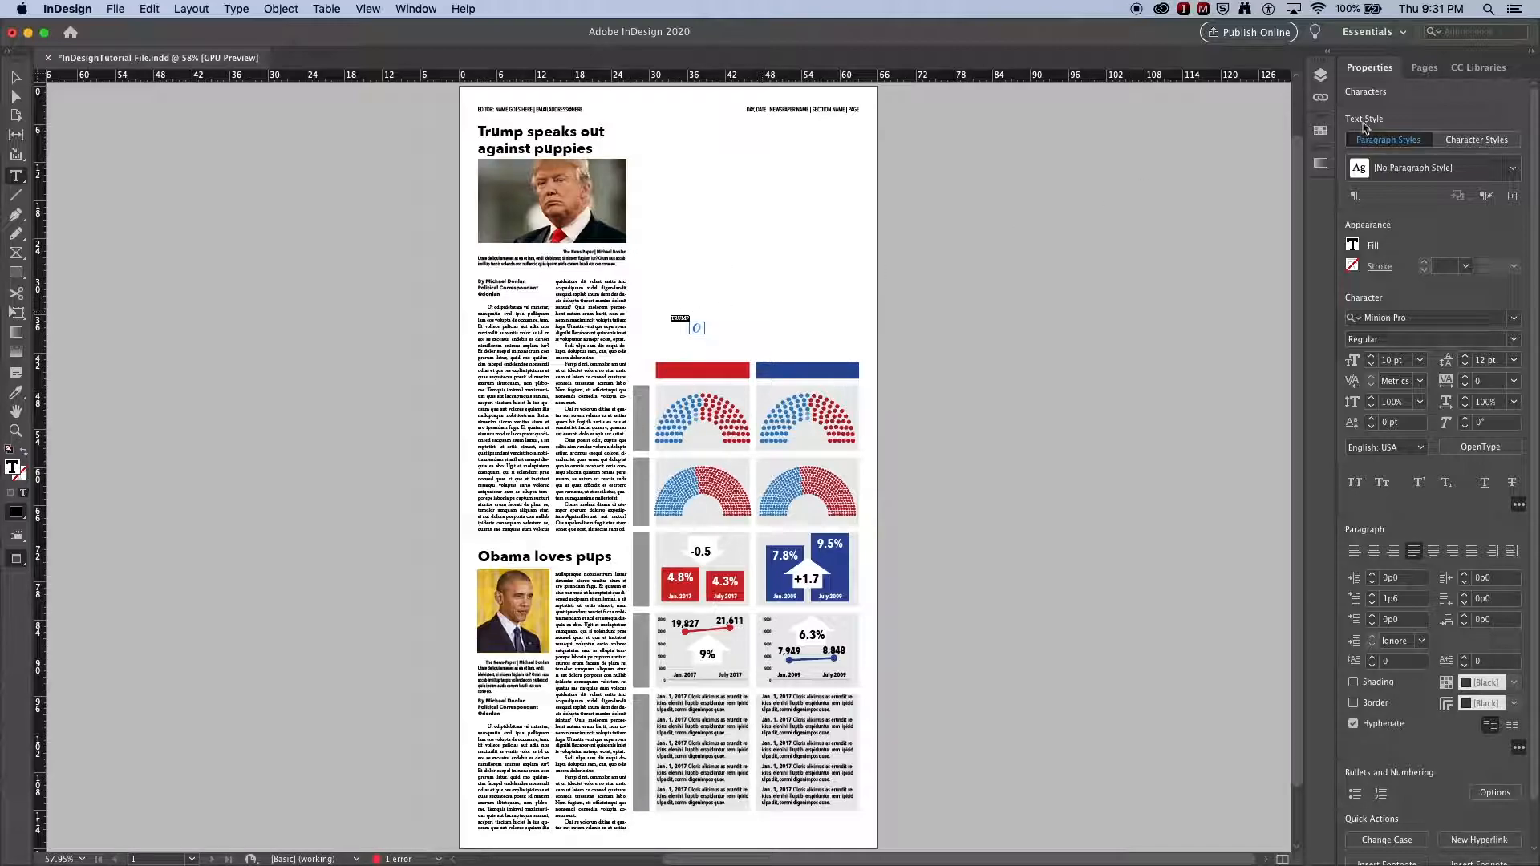
Step: Apply the Graphic Column Headline 1 character style to the selected text
left_click(1465, 143)
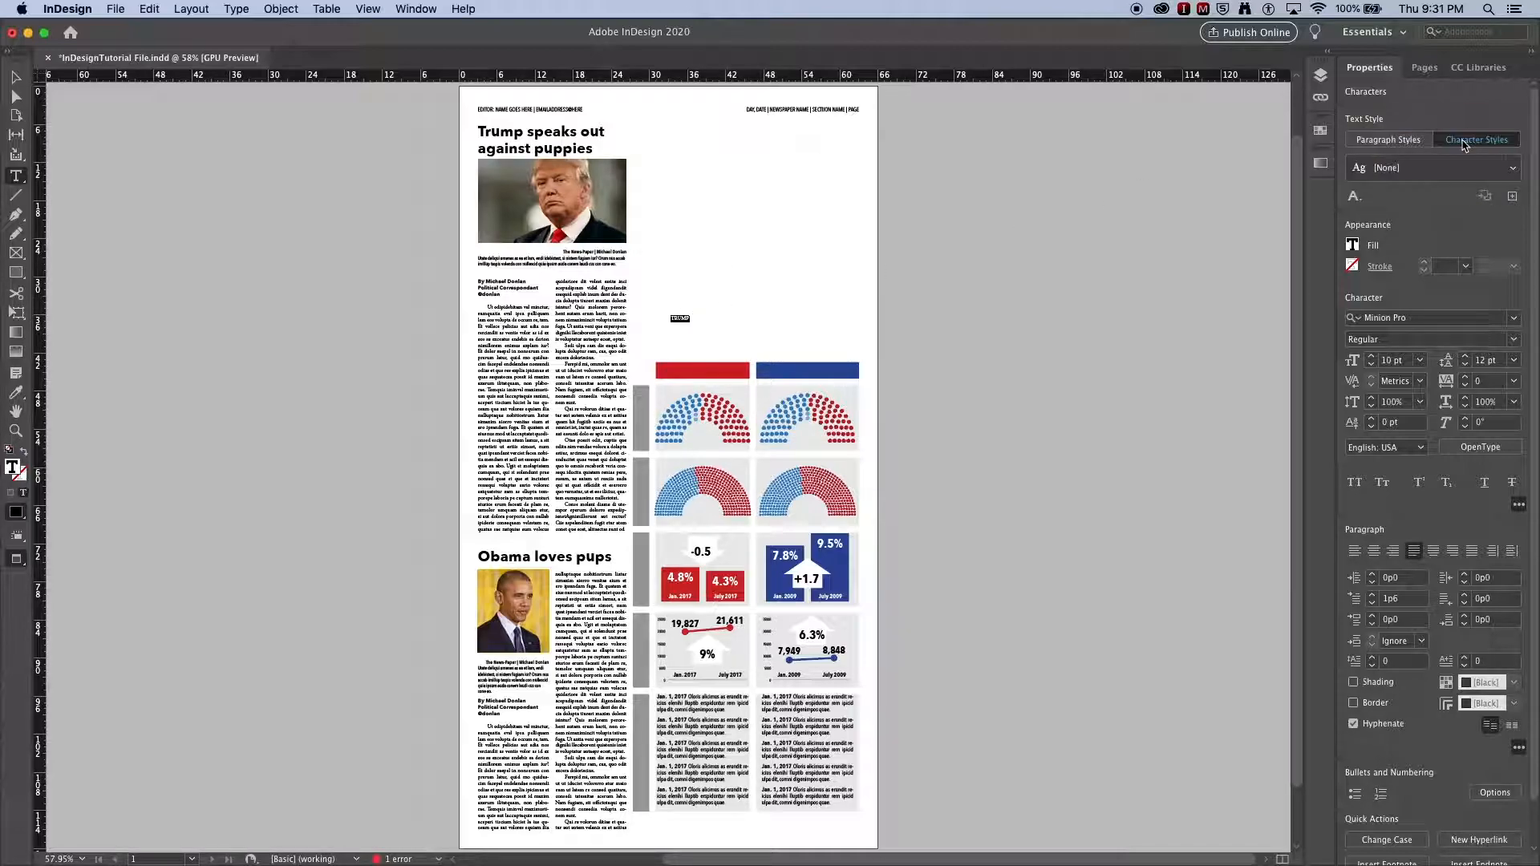
left_click(1512, 167)
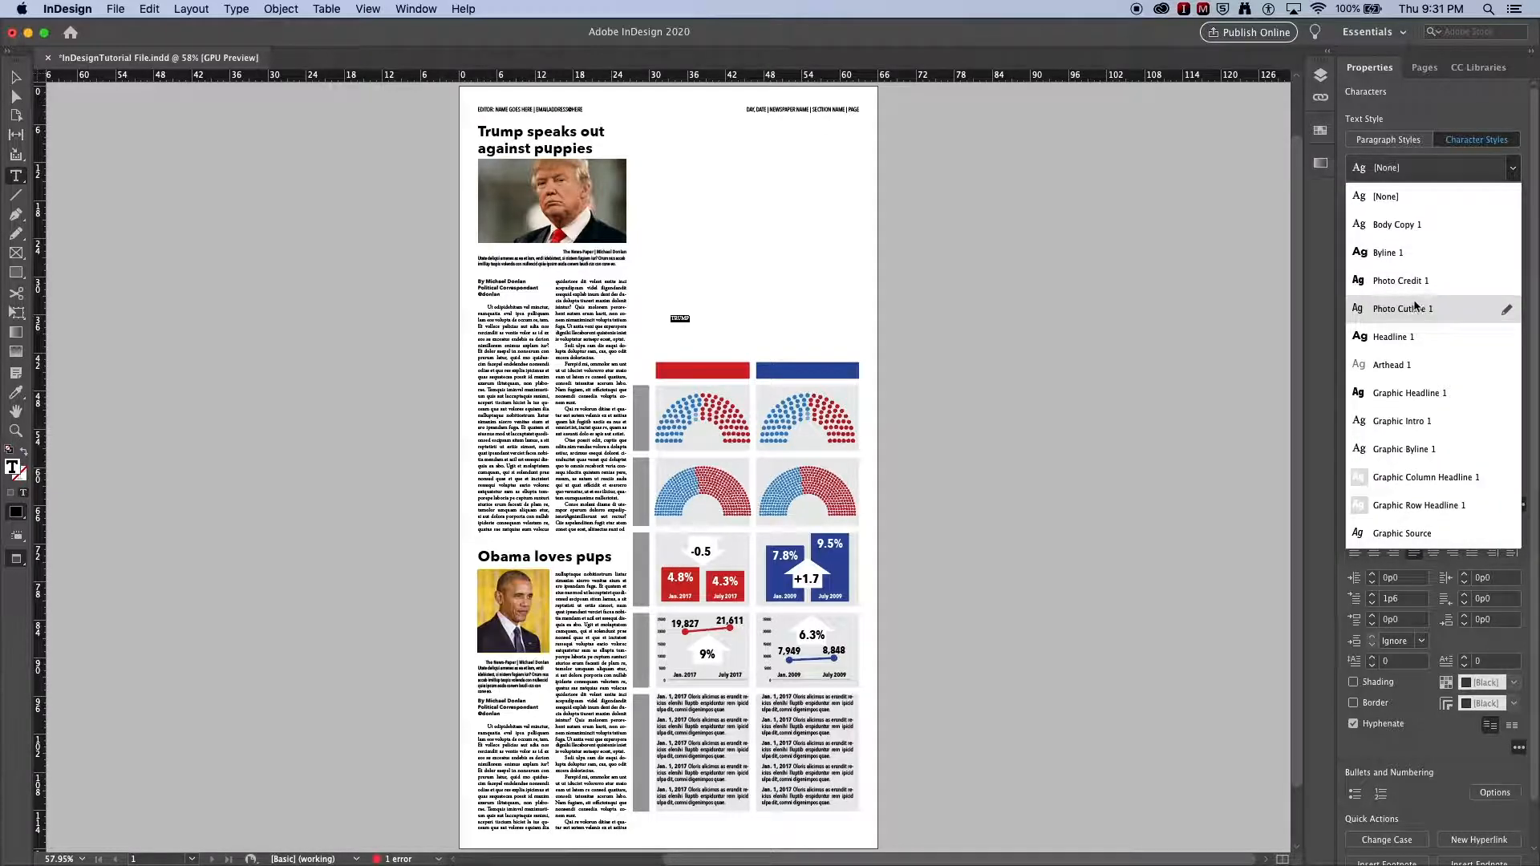
left_click(1416, 480)
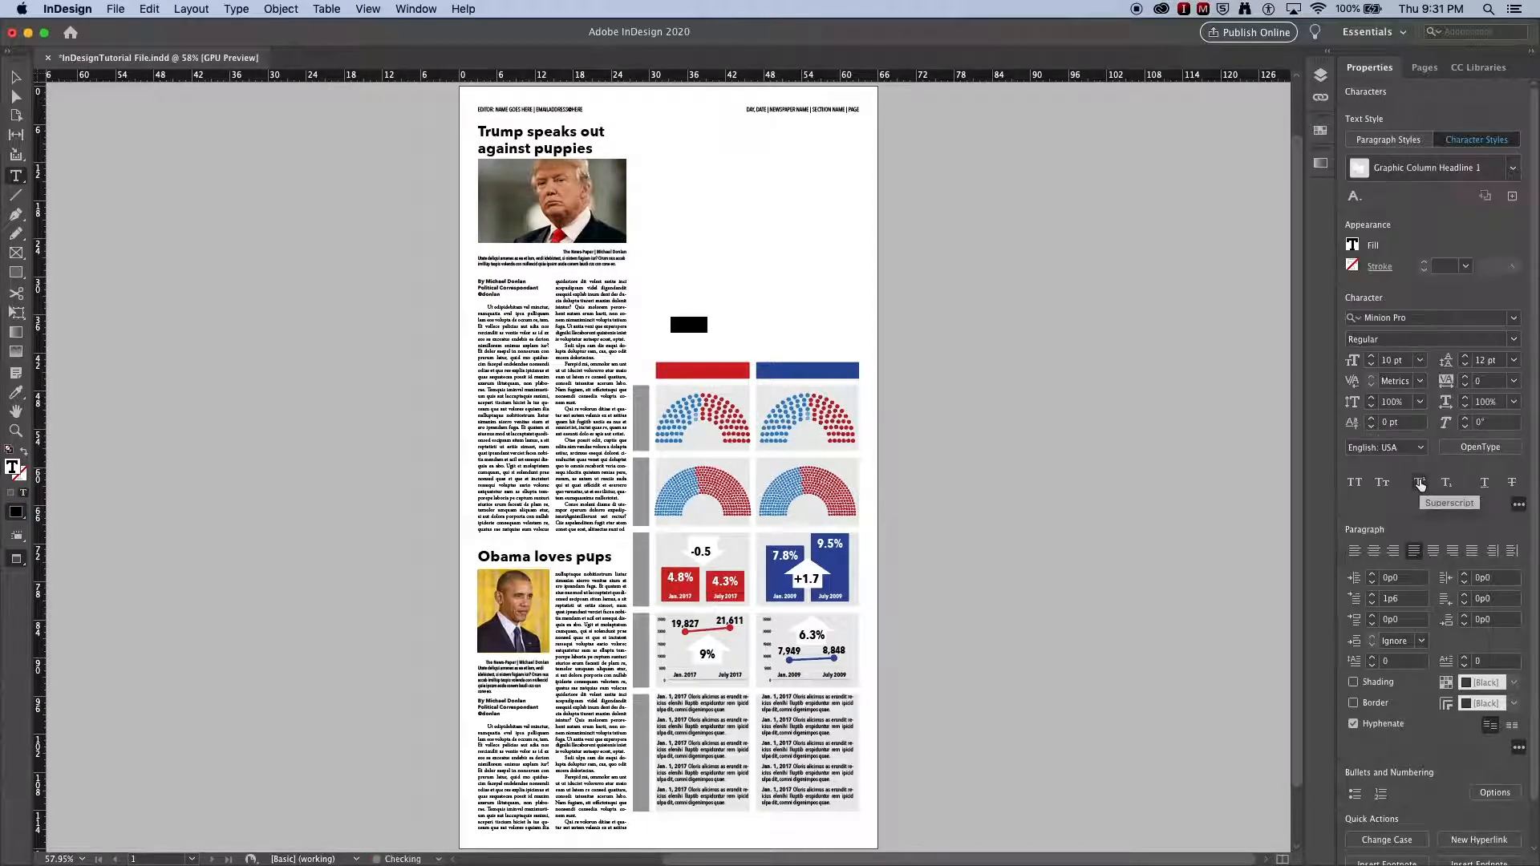
Step: Apply the Graphic Column Header P1 paragraph style to the text
left_click(1402, 142)
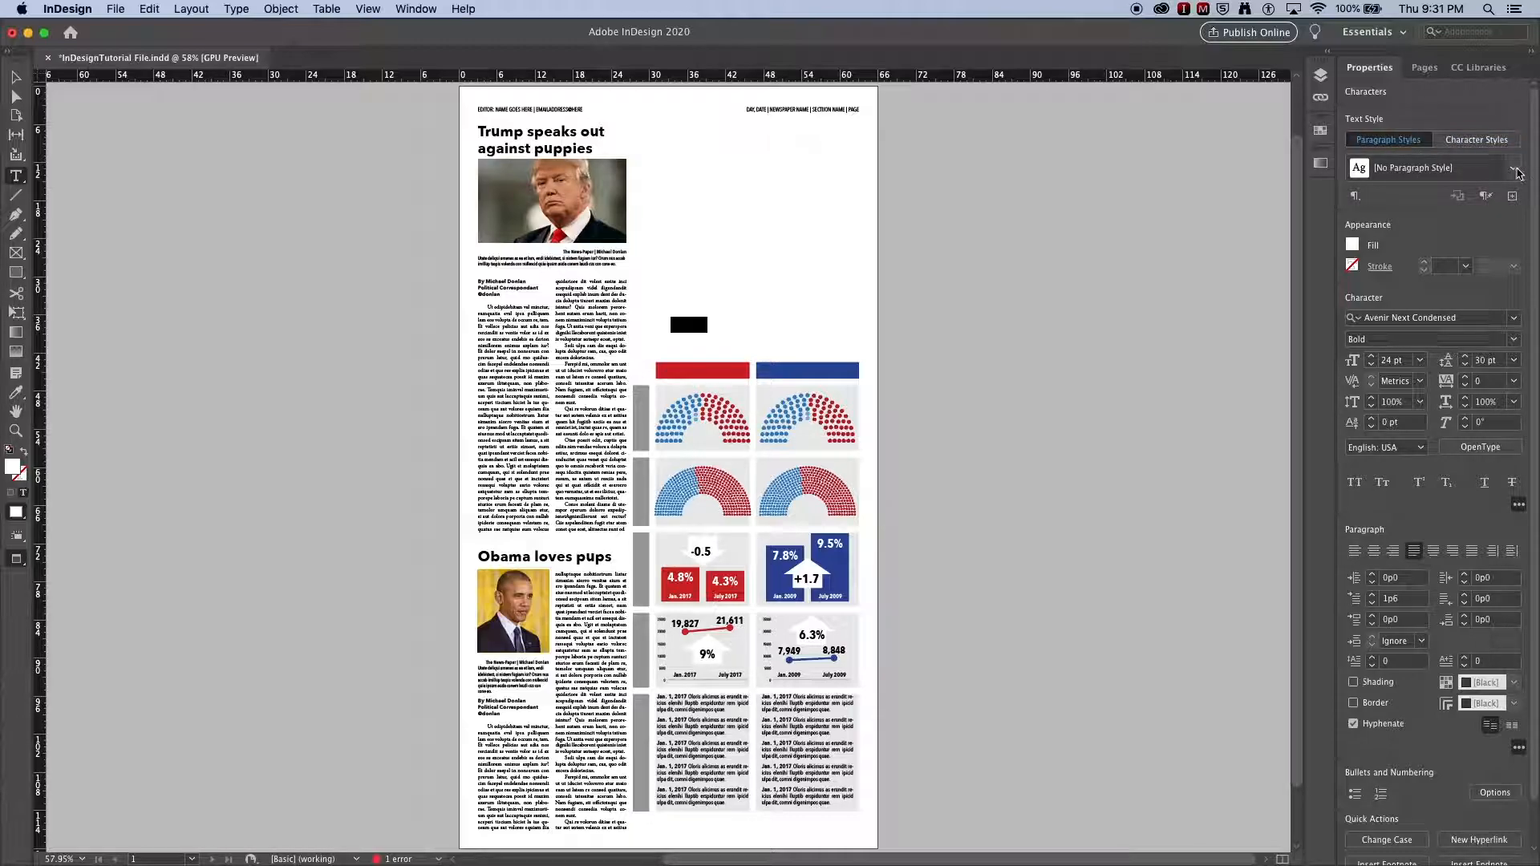
left_click(1513, 168)
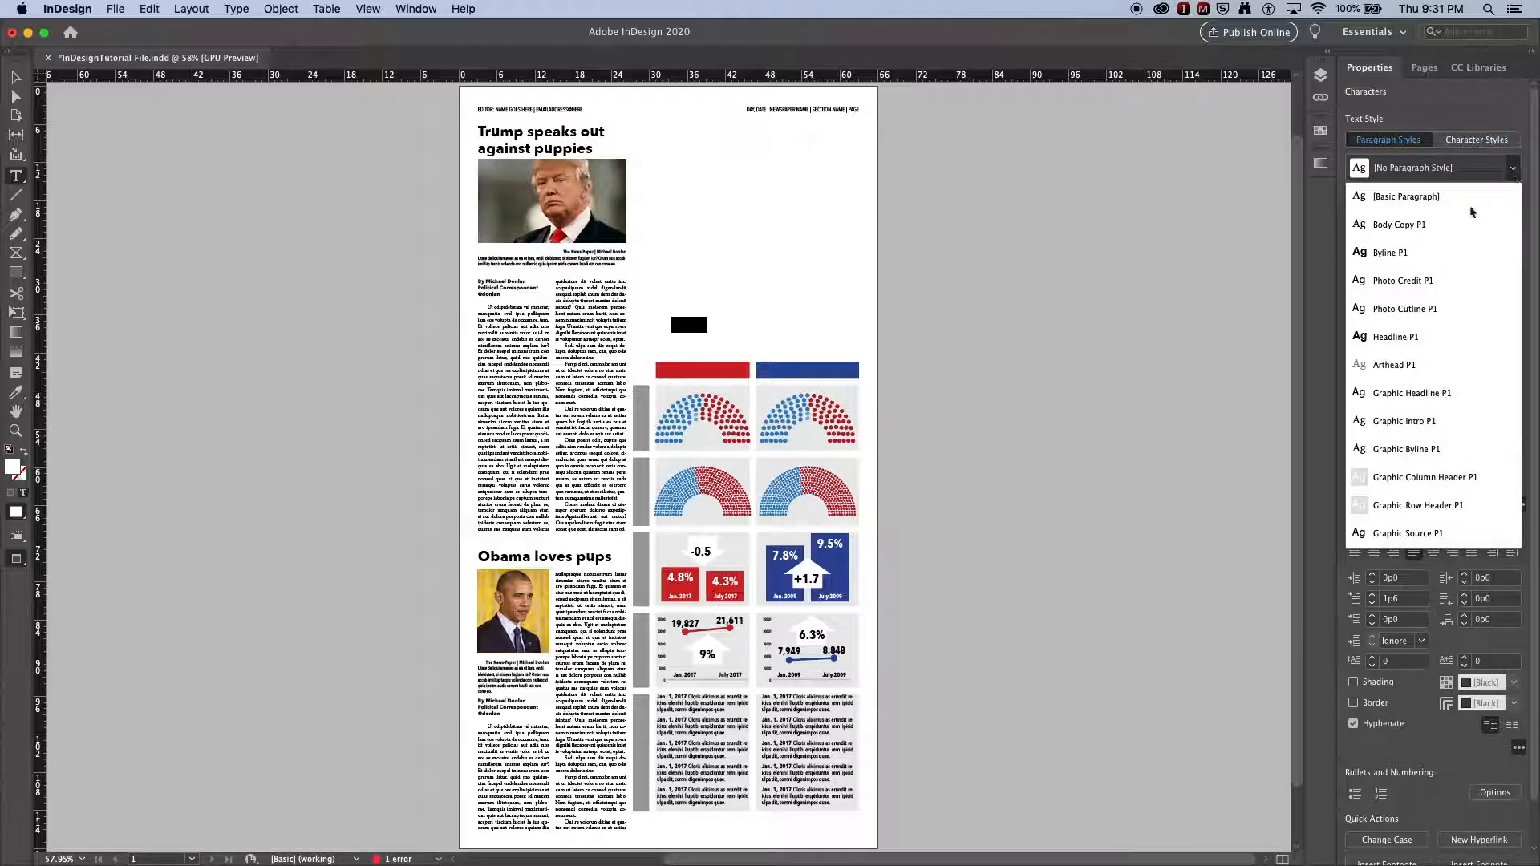
left_click(1405, 478)
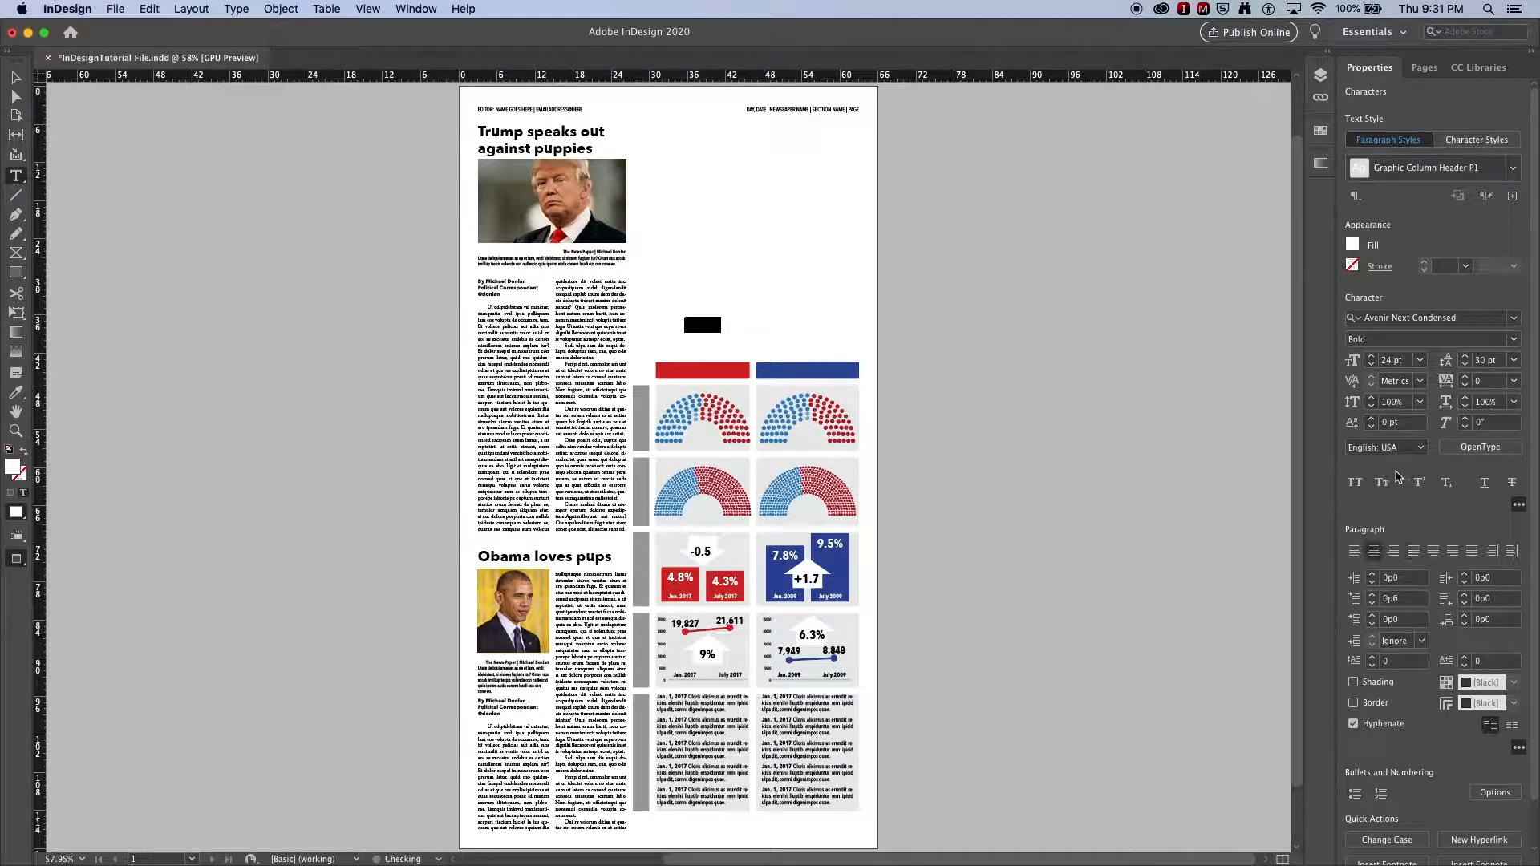
Step: Move the header text frame down onto the red bar
left_click(17, 77)
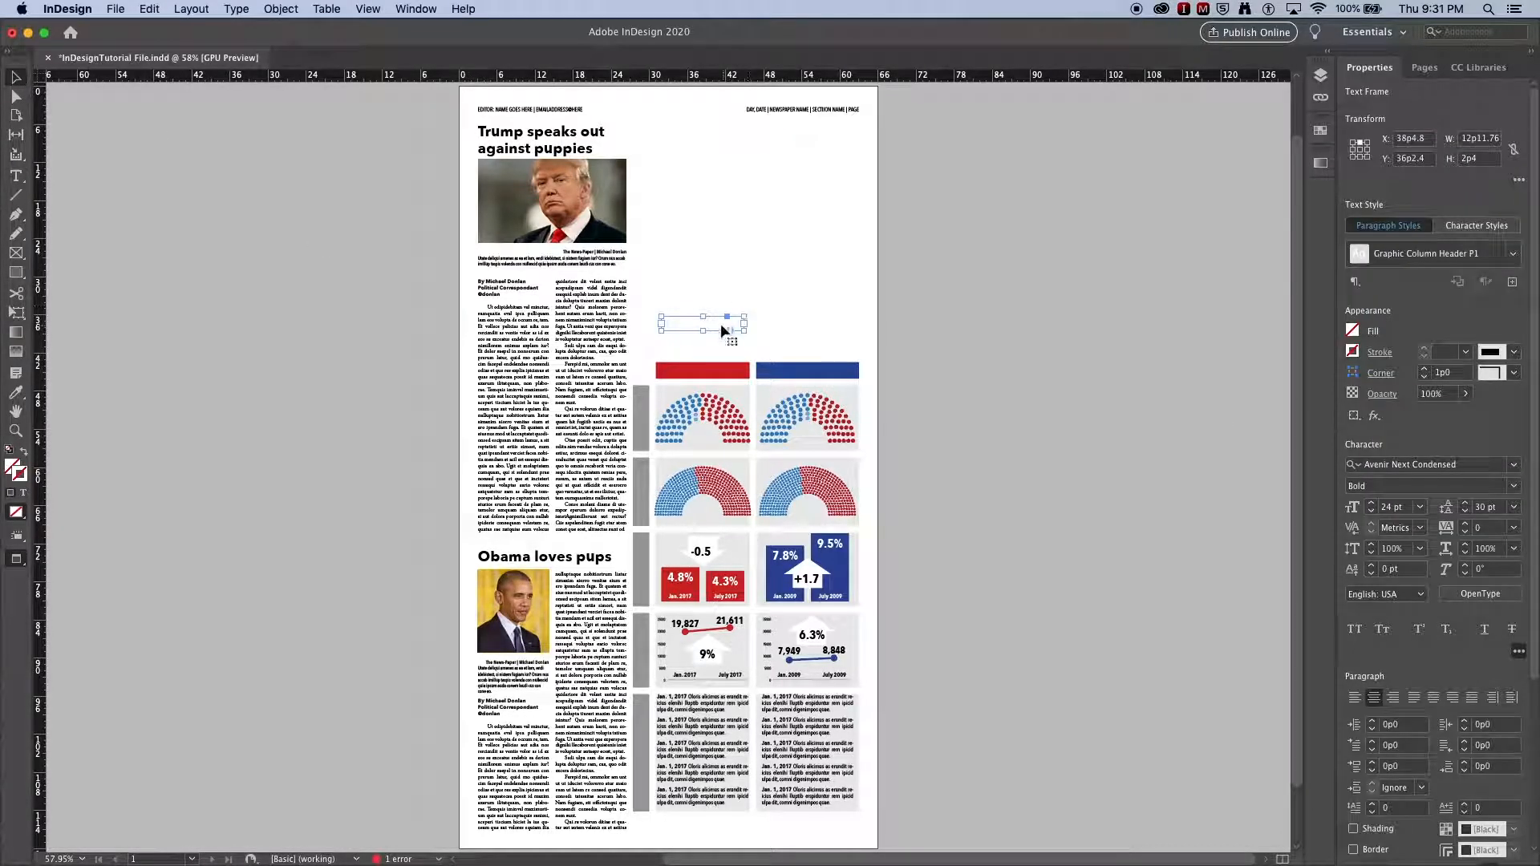
left_click_drag(717, 323, 724, 375)
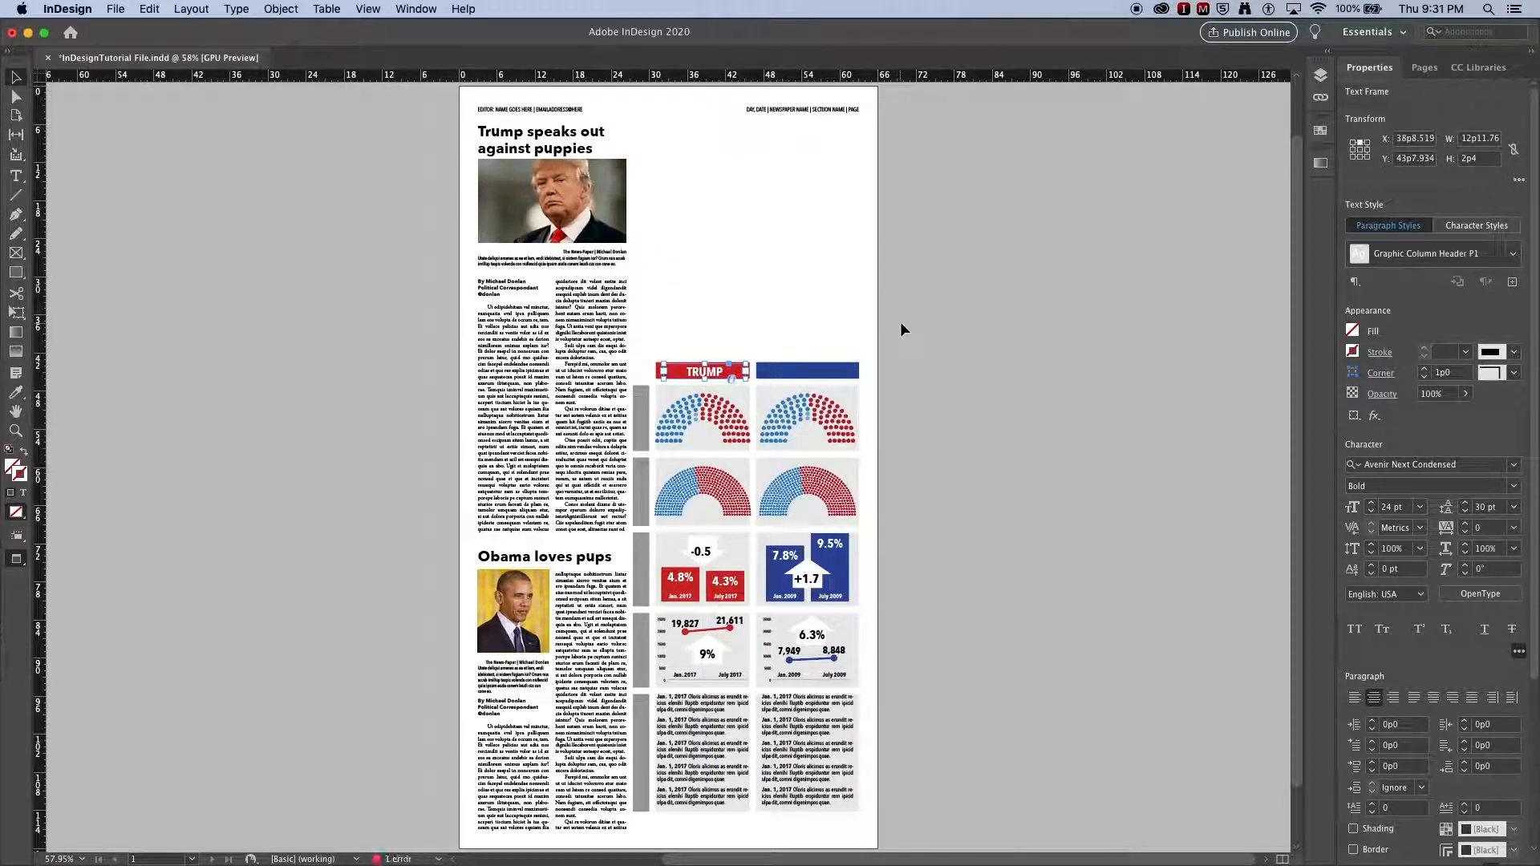
left_click(927, 316)
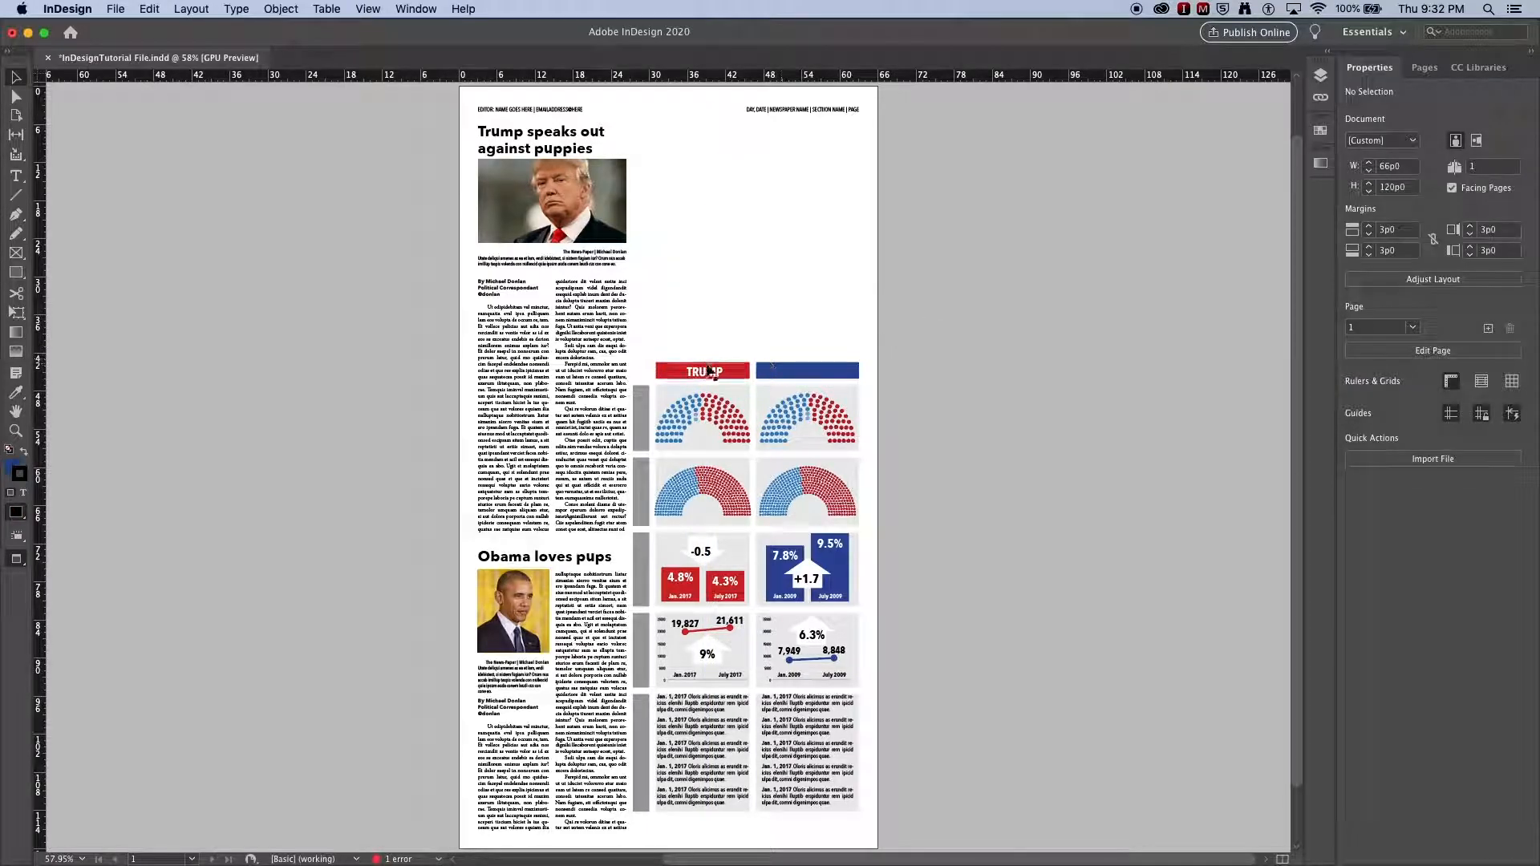
Step: Select the TRUMP header frame and nudge it up to center the label vertically within the red bar
left_click(707, 372)
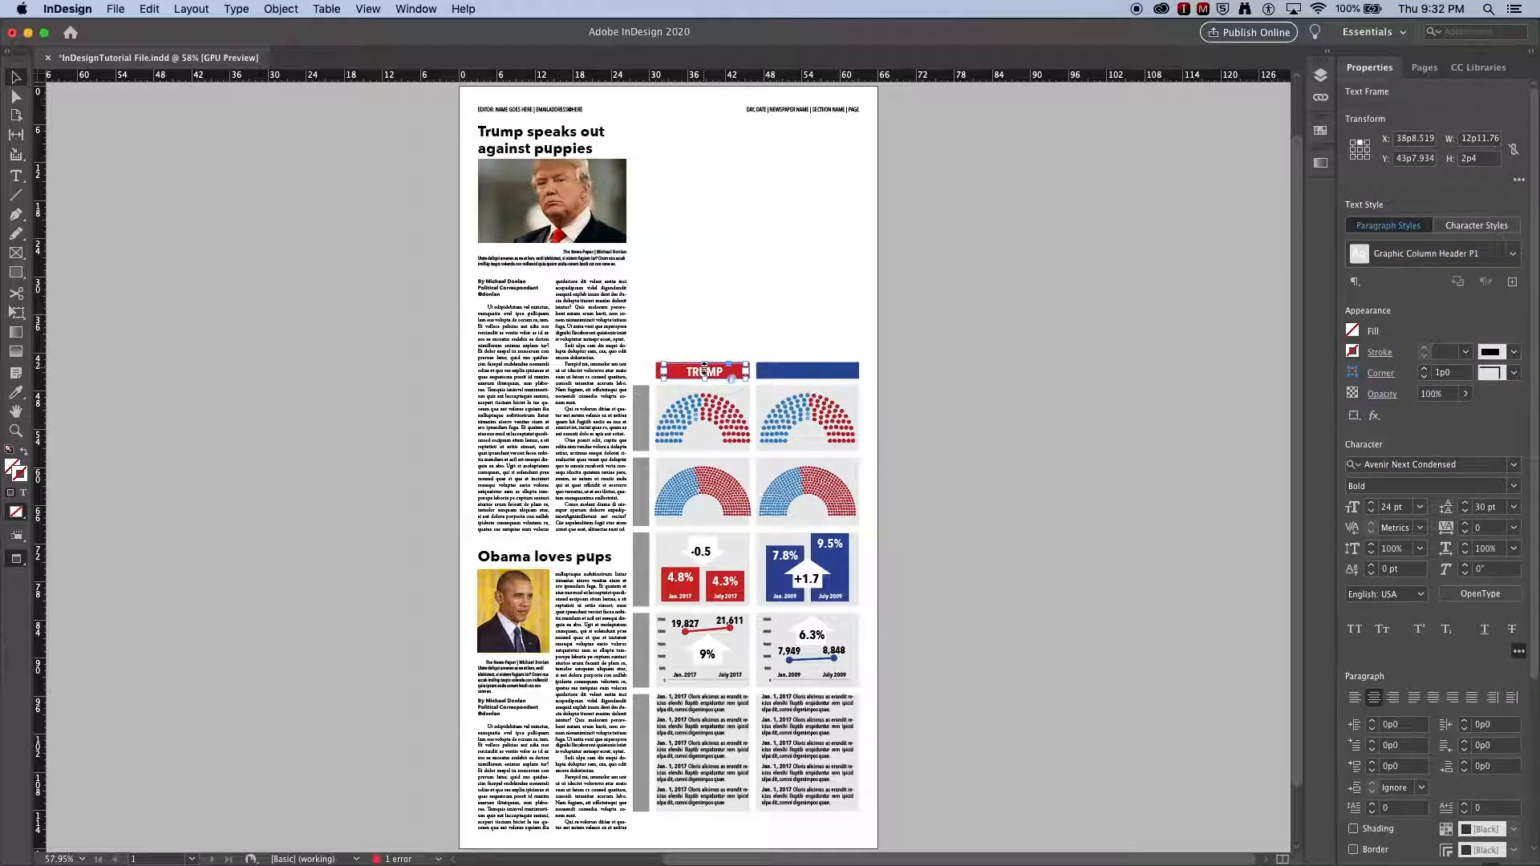
left_click(697, 339)
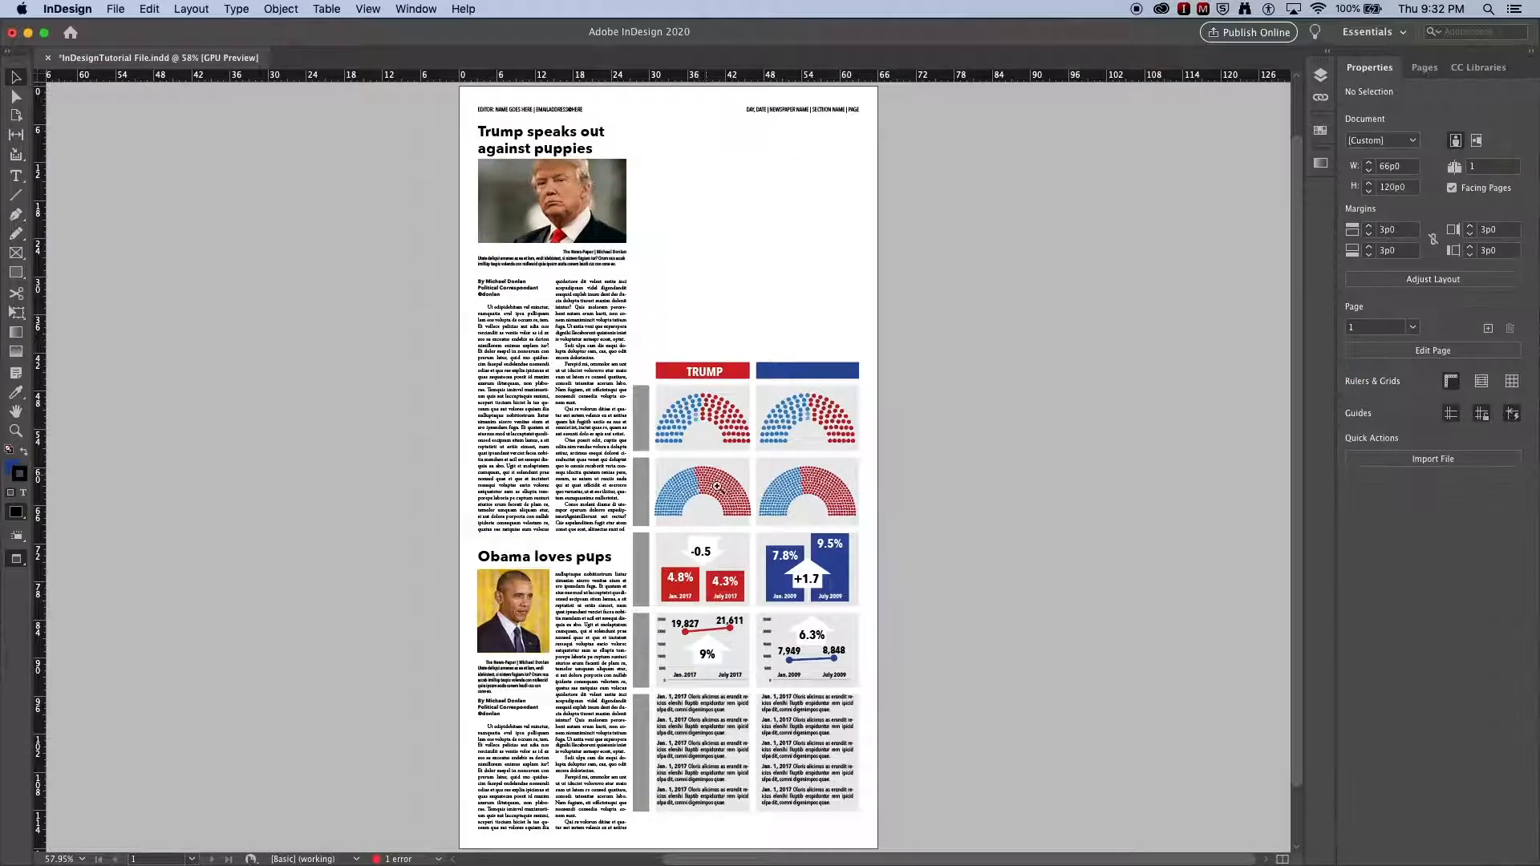
left_click(766, 389)
left_click(662, 453)
left_click(589, 478)
key("Up")
key("Up")
key("Up")
key("Up")
key("Down")
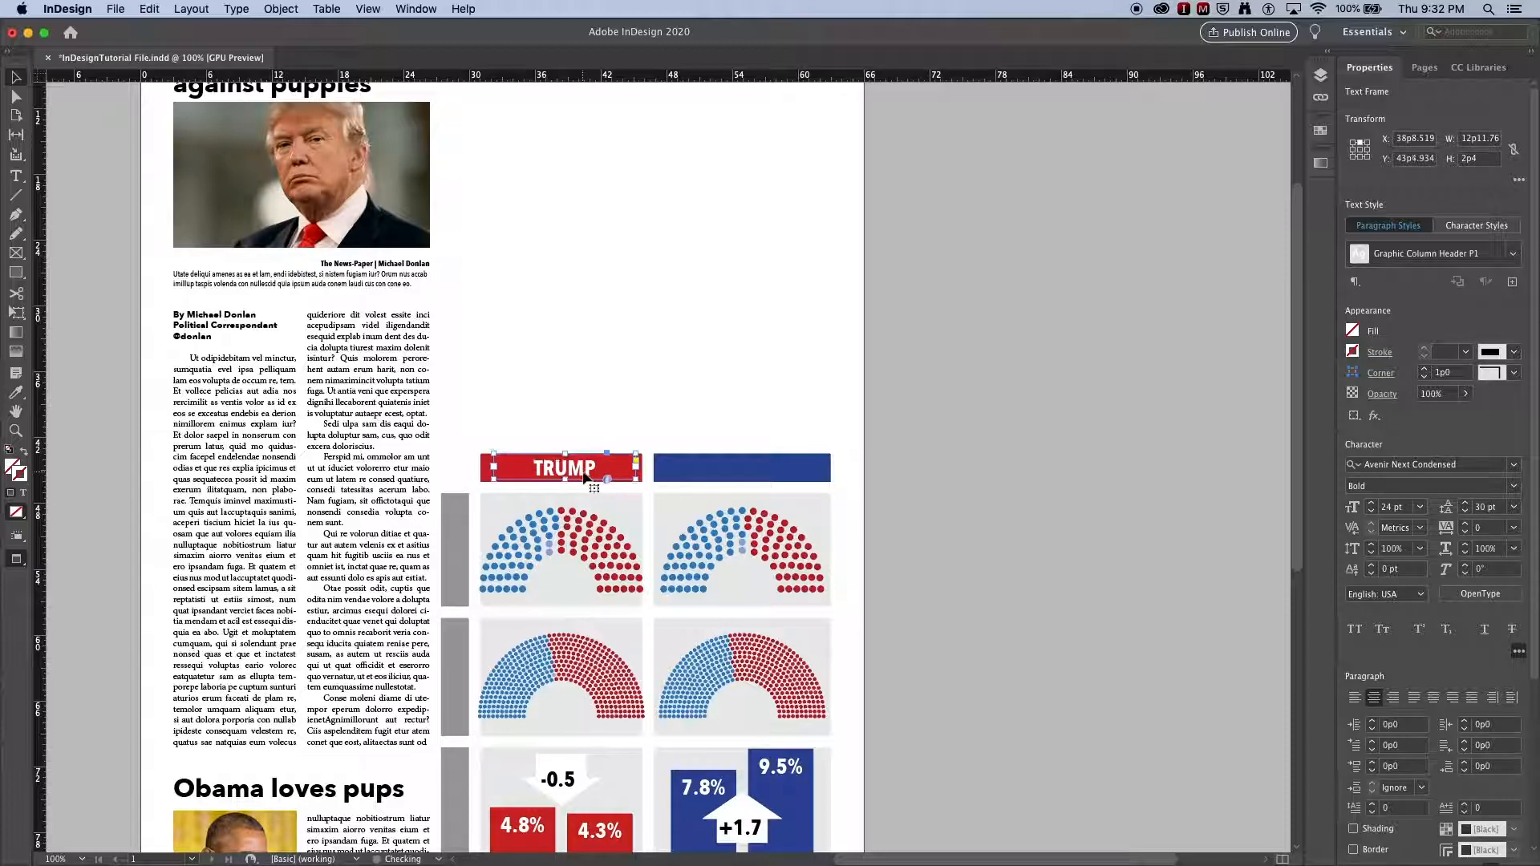
Step: Duplicate the TRUMP header onto the blue bar and change its text to OBAMA
left_click_drag(544, 474, 722, 476)
double_click(726, 468)
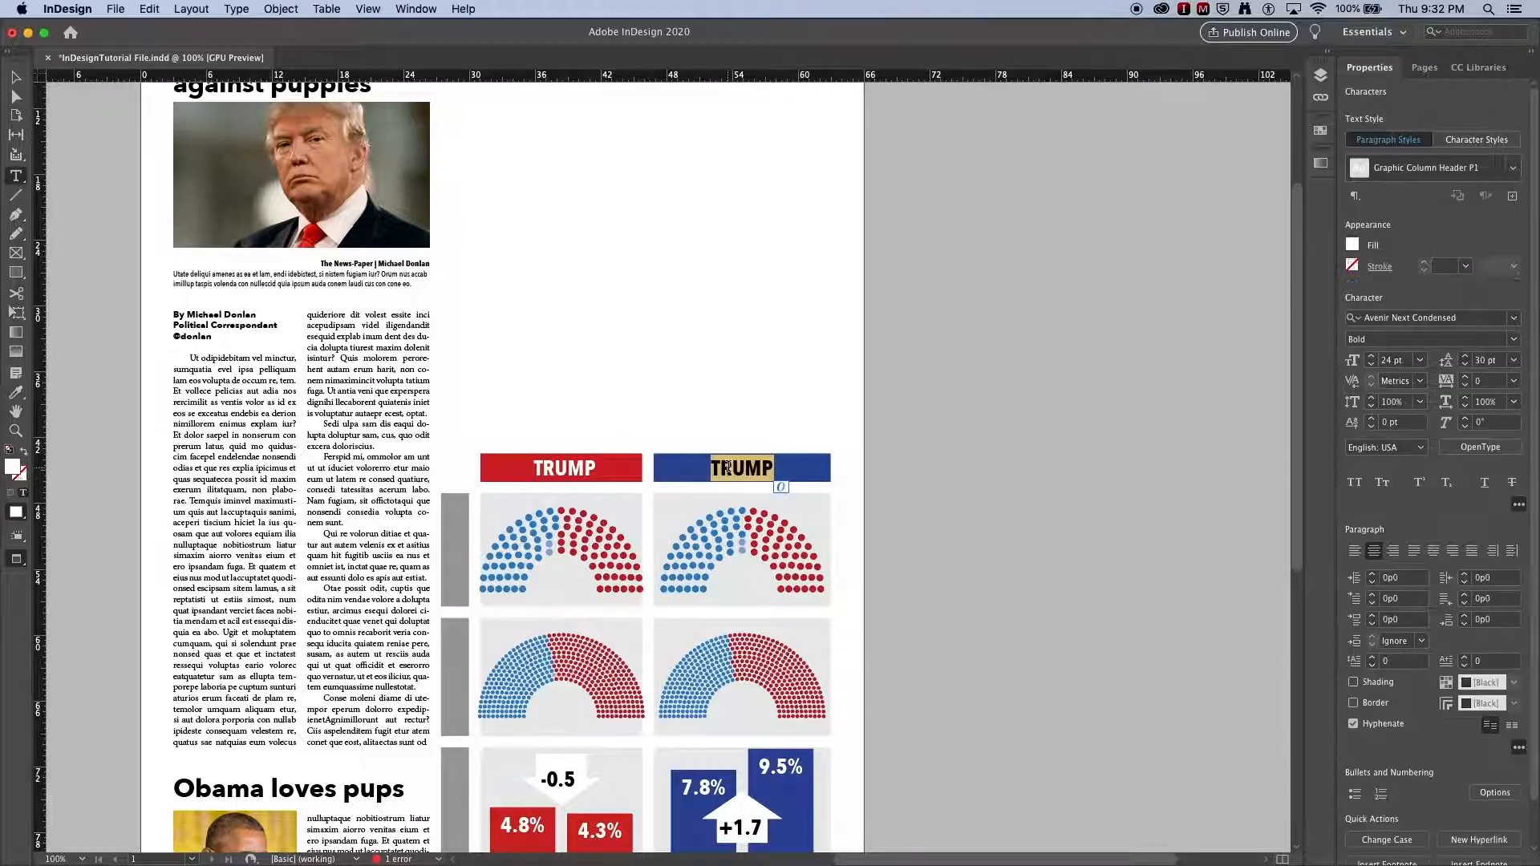
type("OBAMA")
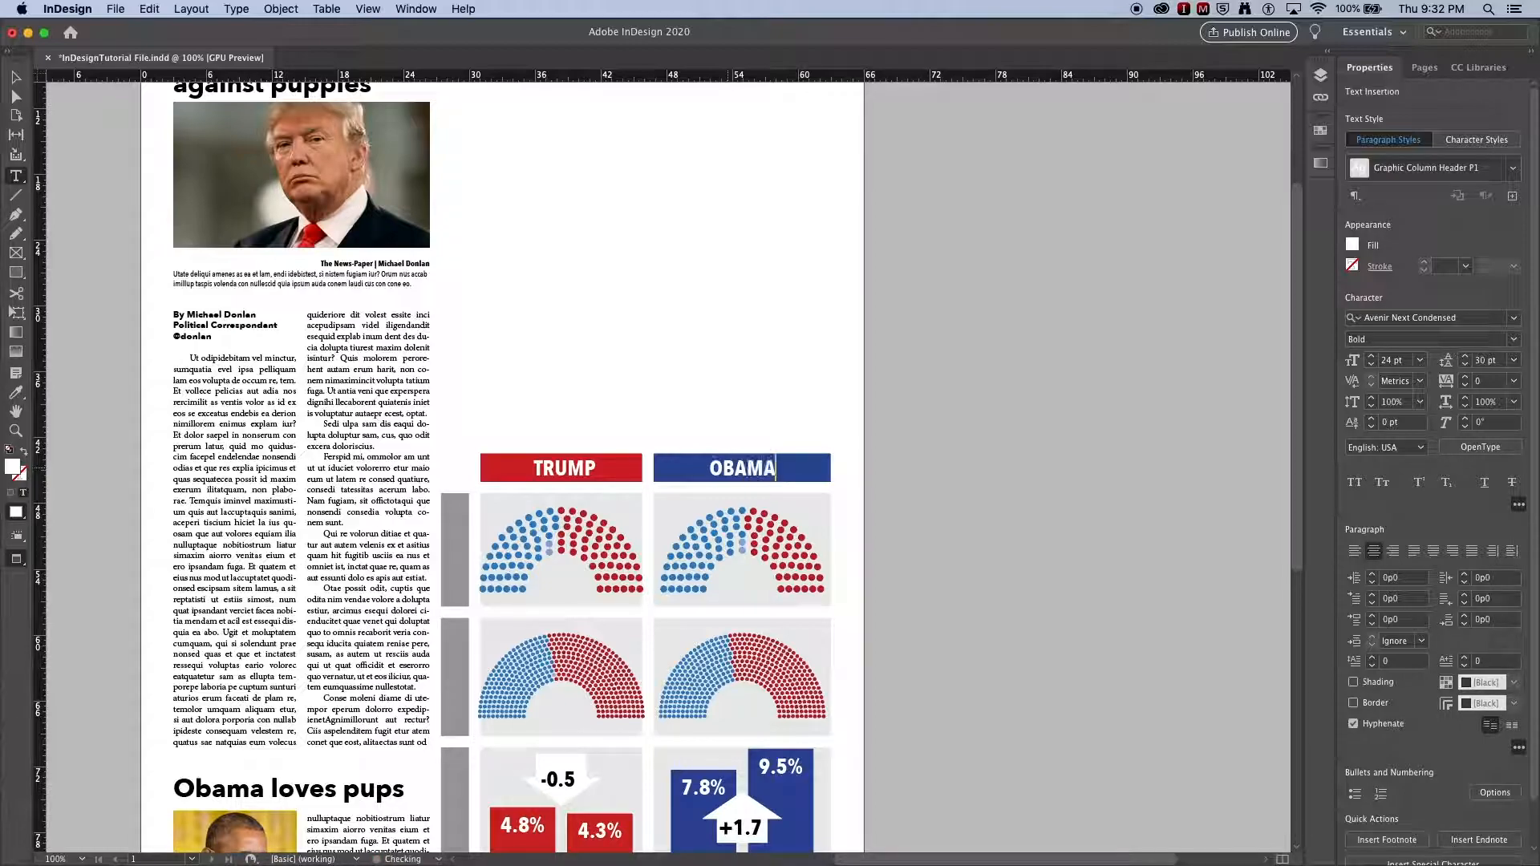
left_click(15, 77)
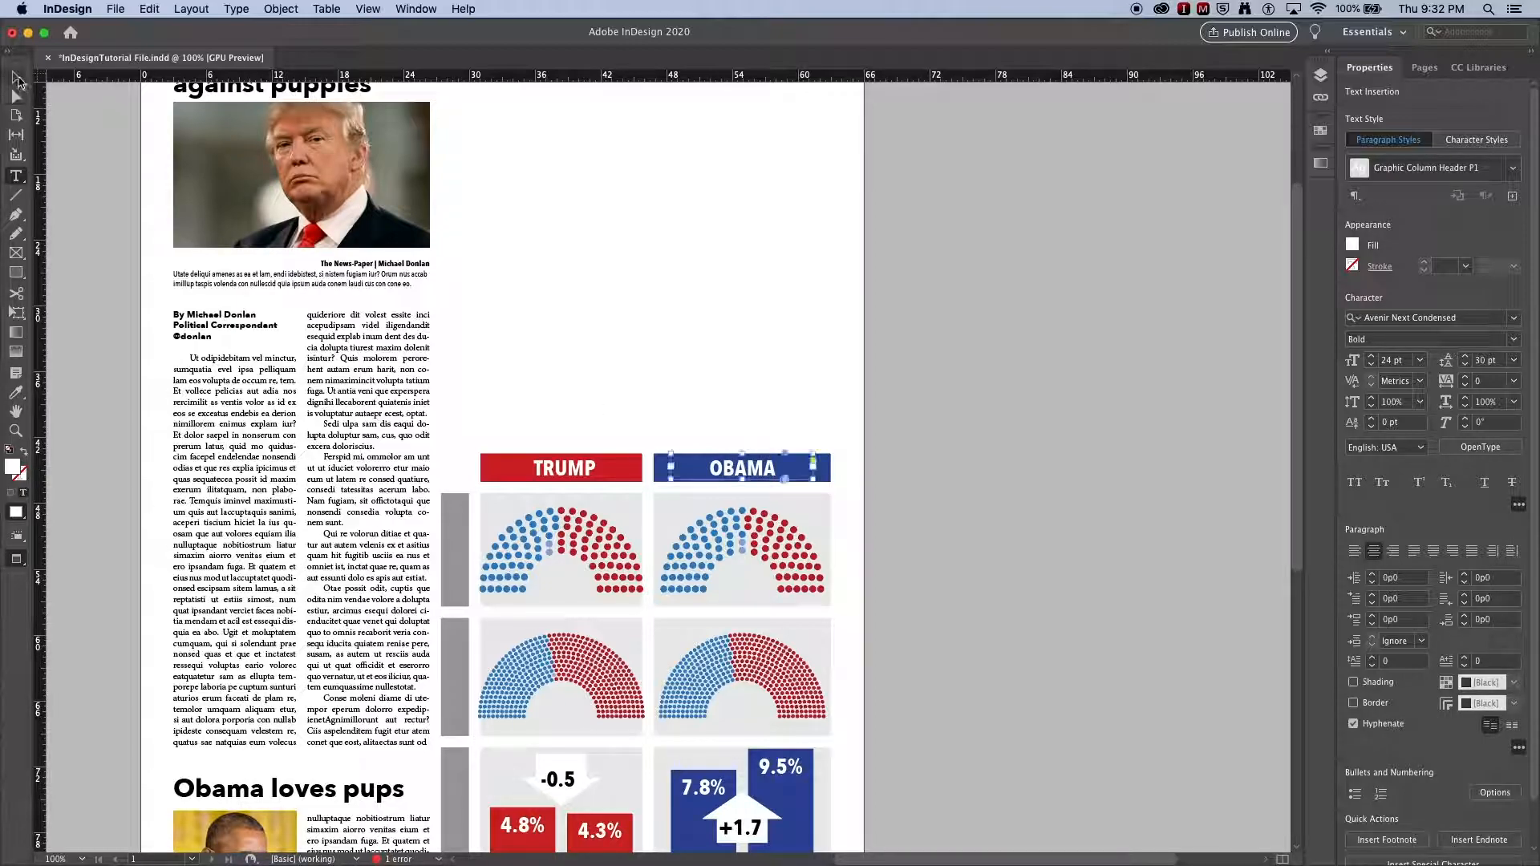
left_click(659, 331)
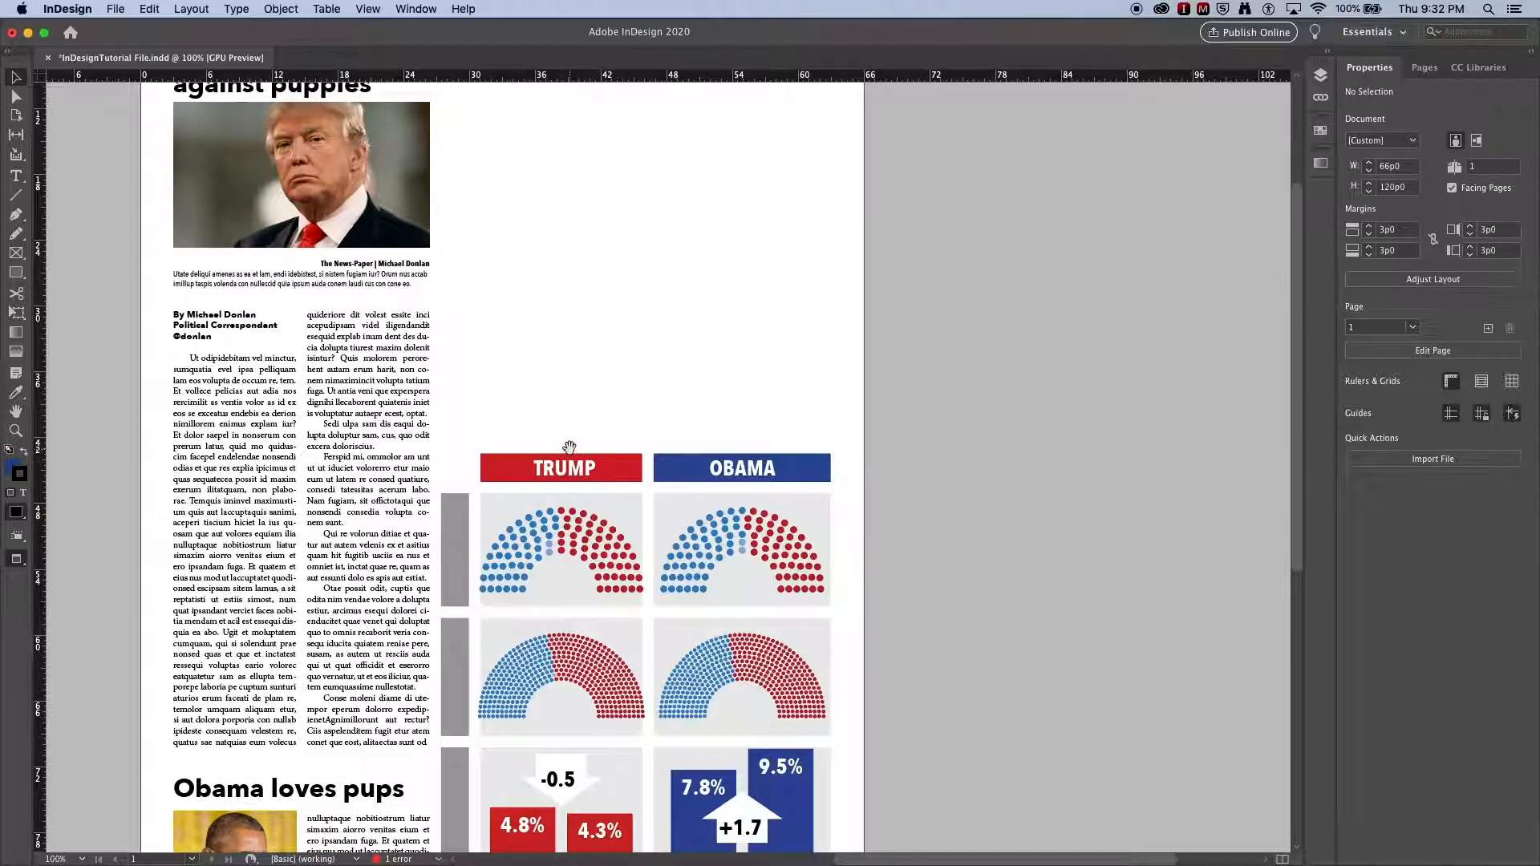
Step: Copy the TRUMP header onto the first gray side bar and rotate it to run vertically
scroll(597, 445, "down", 5)
left_click_drag(615, 305, 494, 406)
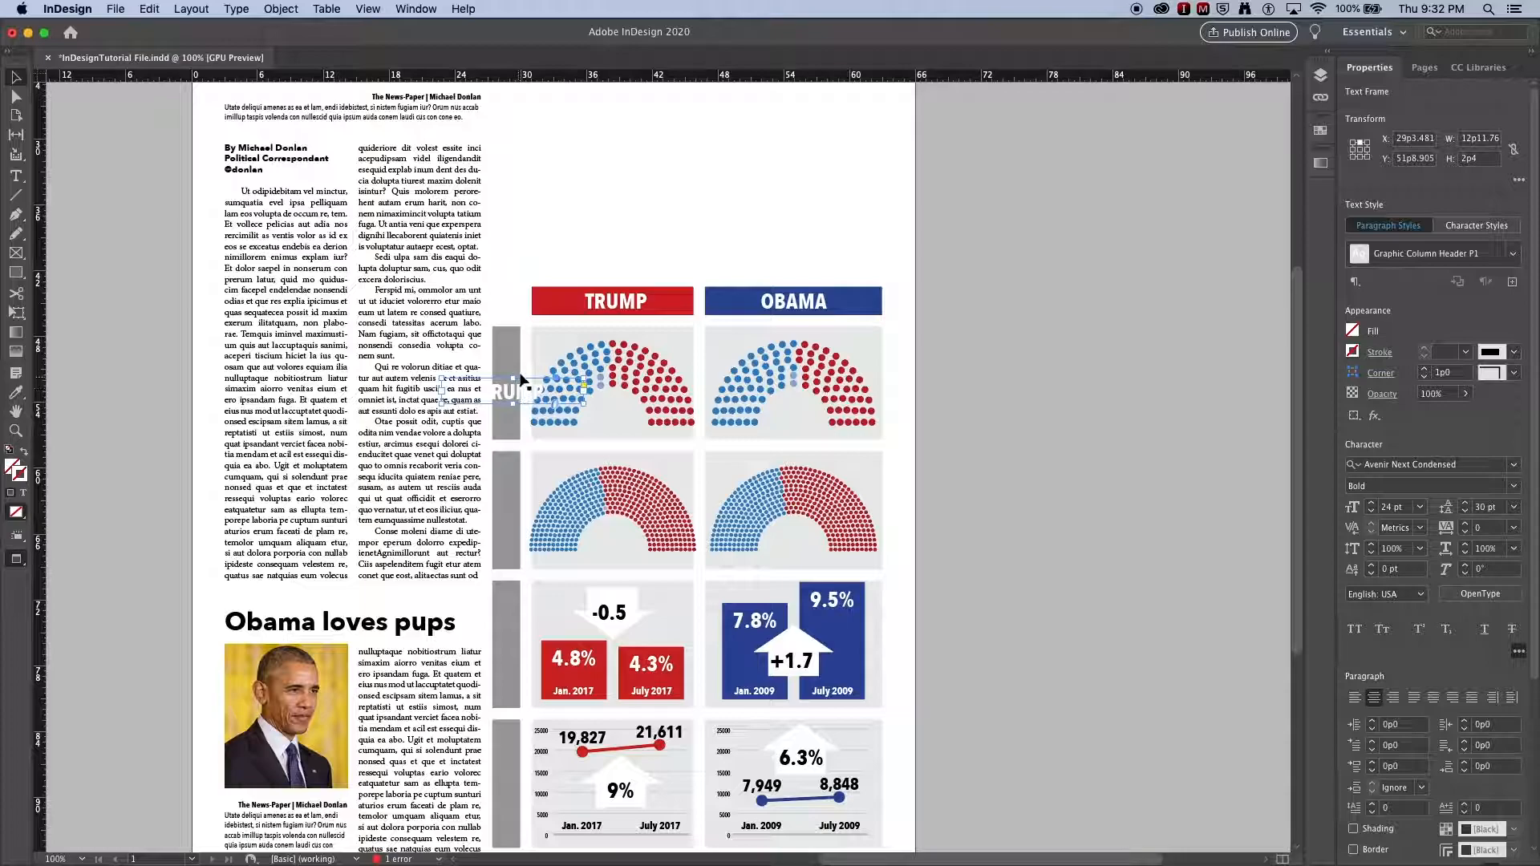
left_click_drag(591, 376, 515, 319)
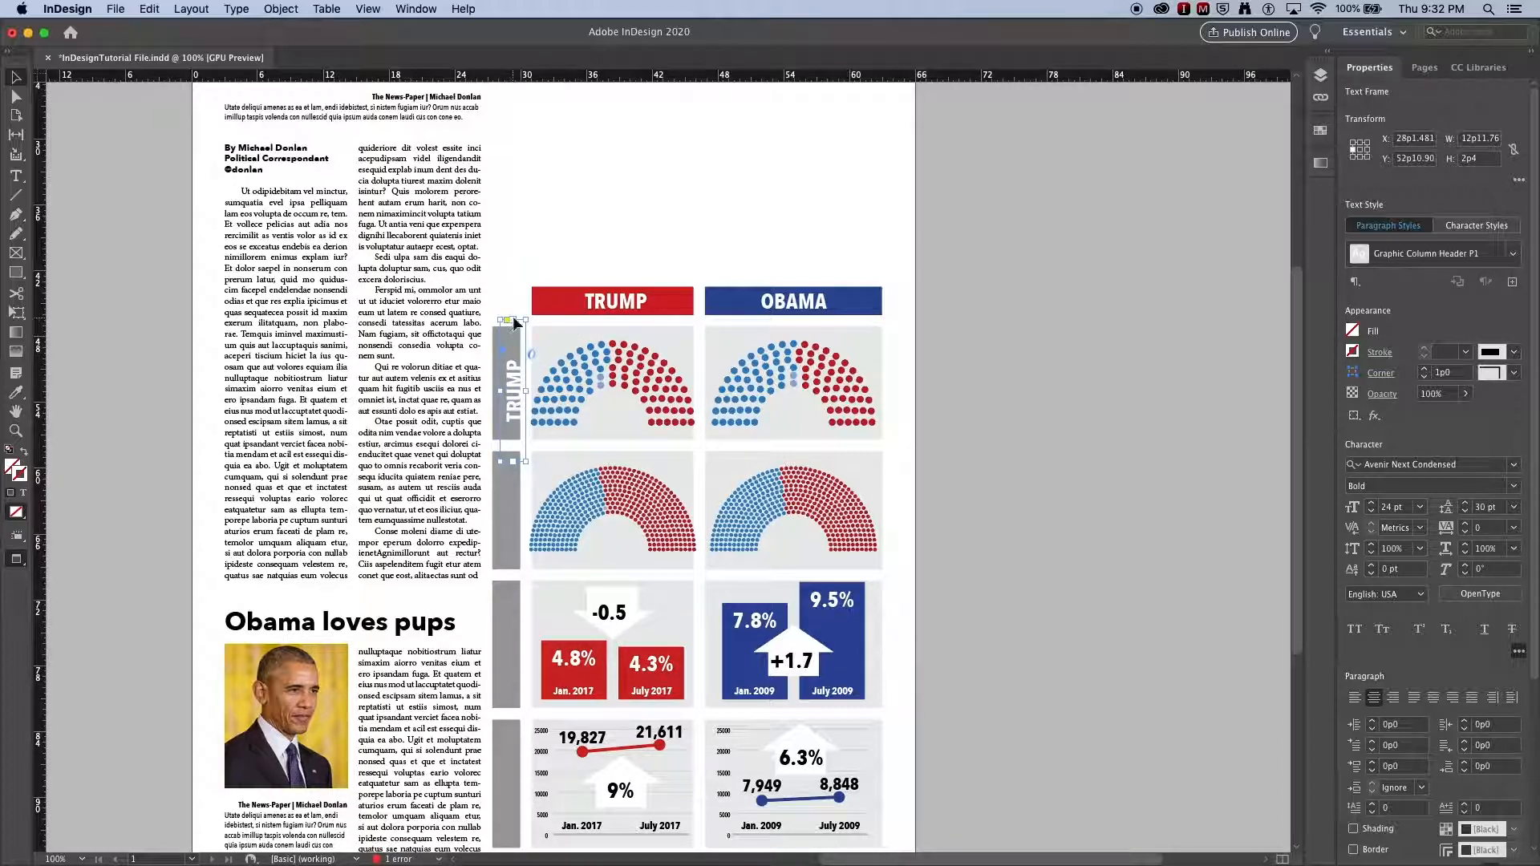
Step: Shorten the rotated header frame to fit the gray bar and nudge it left
left_click_drag(516, 320, 515, 329)
left_click_drag(515, 462, 515, 438)
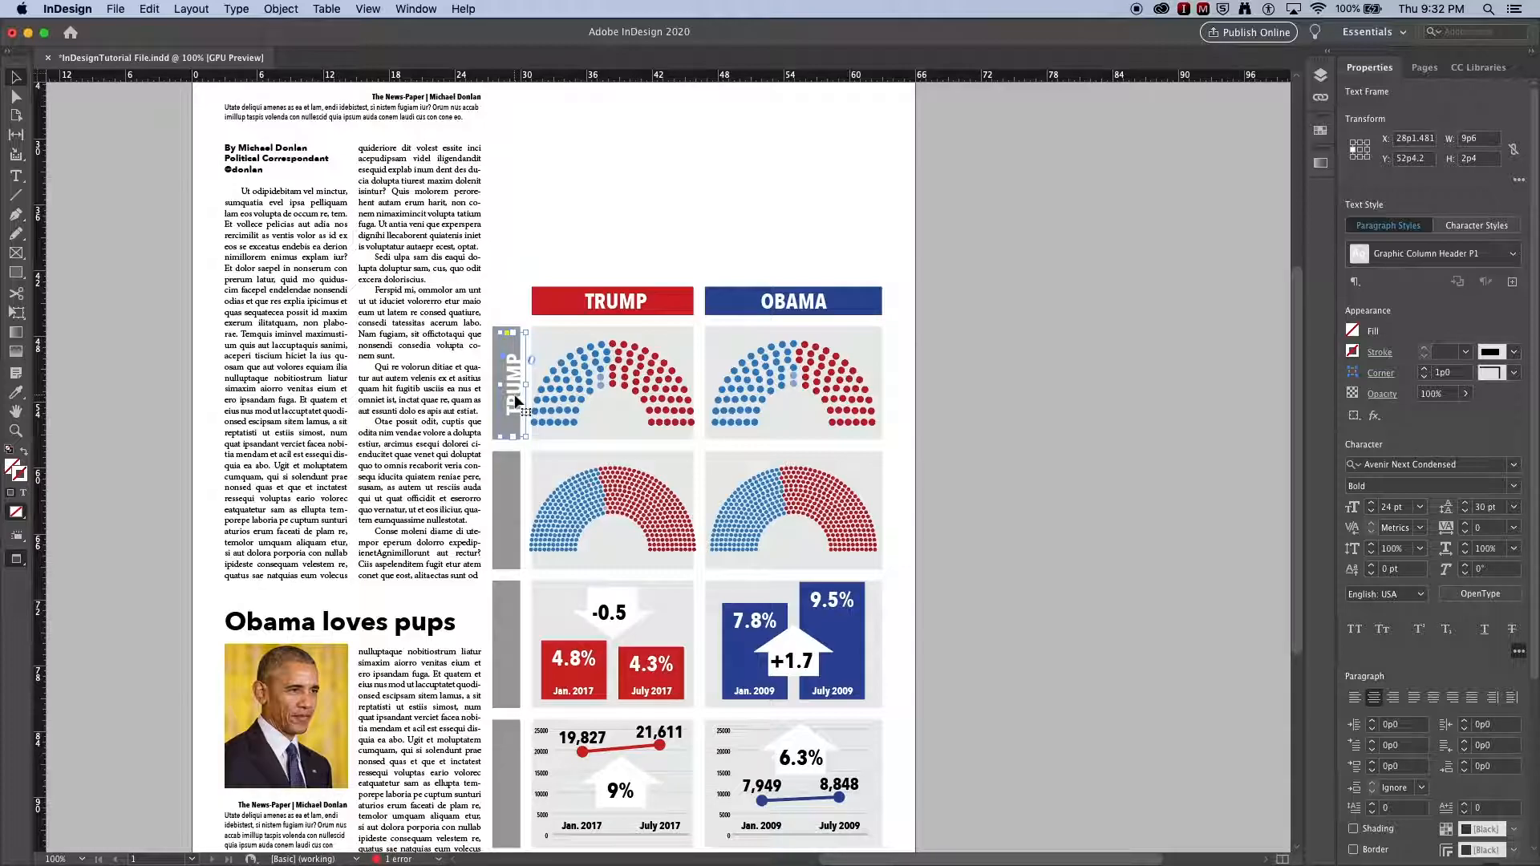
key("Left")
key("Left")
key("Left")
key("Left")
key("Left")
key("Left")
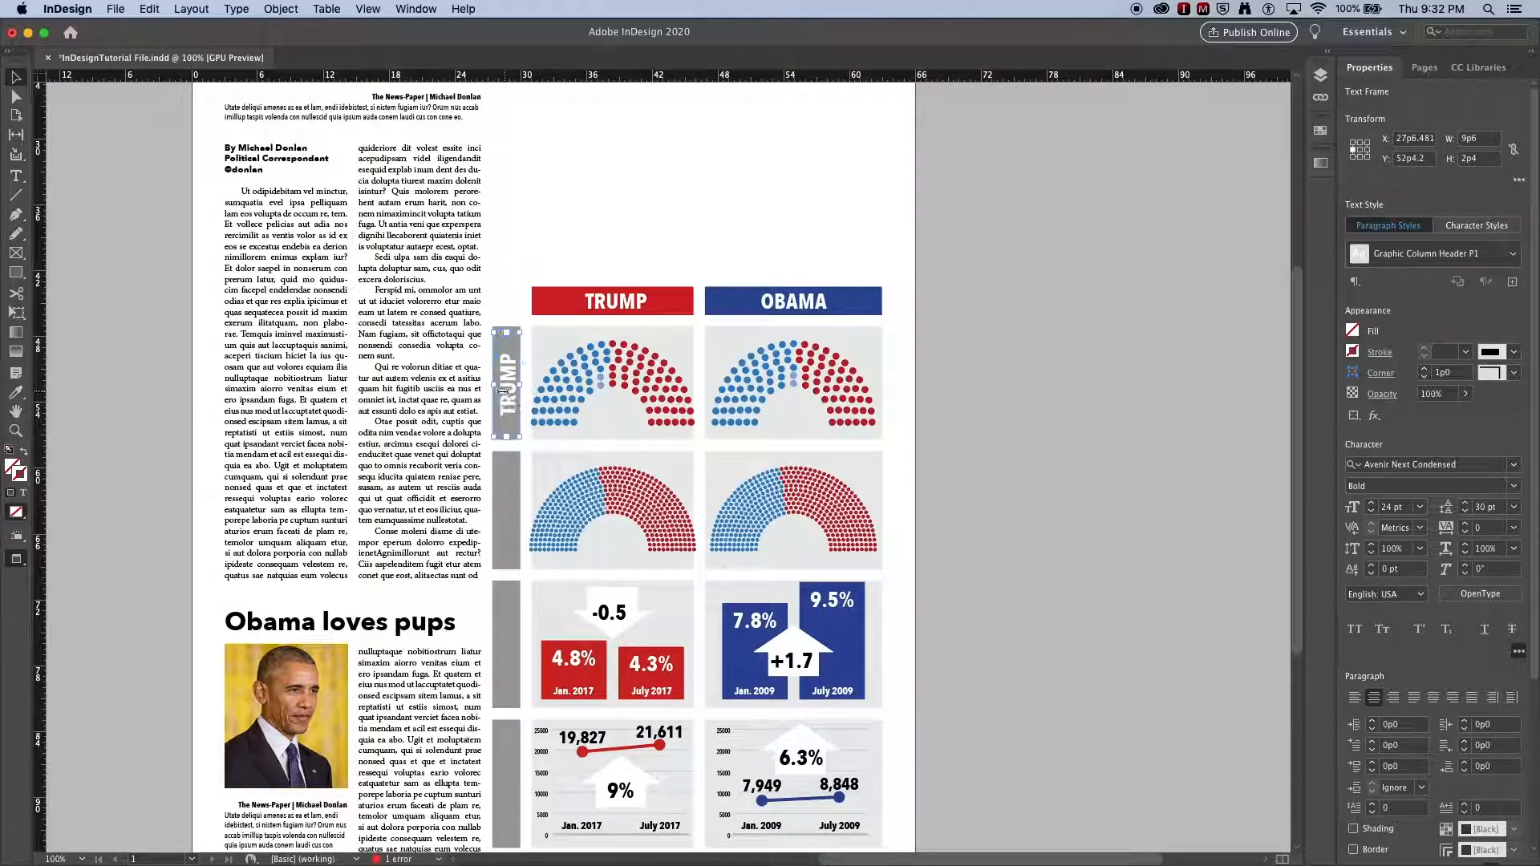
Step: Select the rotated header's text and apply the Graphic Row Headline 1 character style
double_click(502, 390)
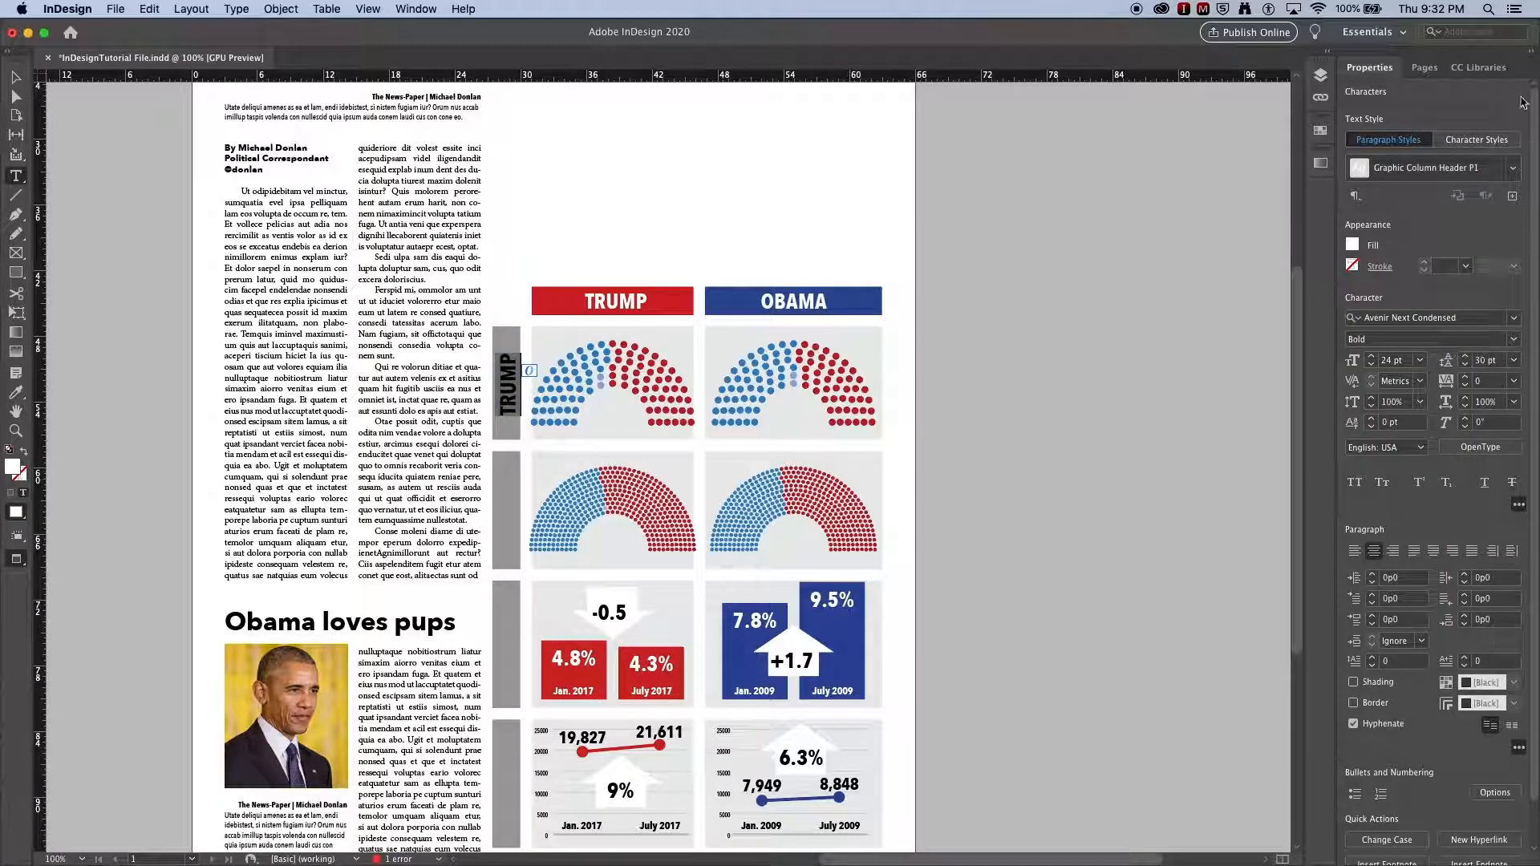
left_click(1479, 141)
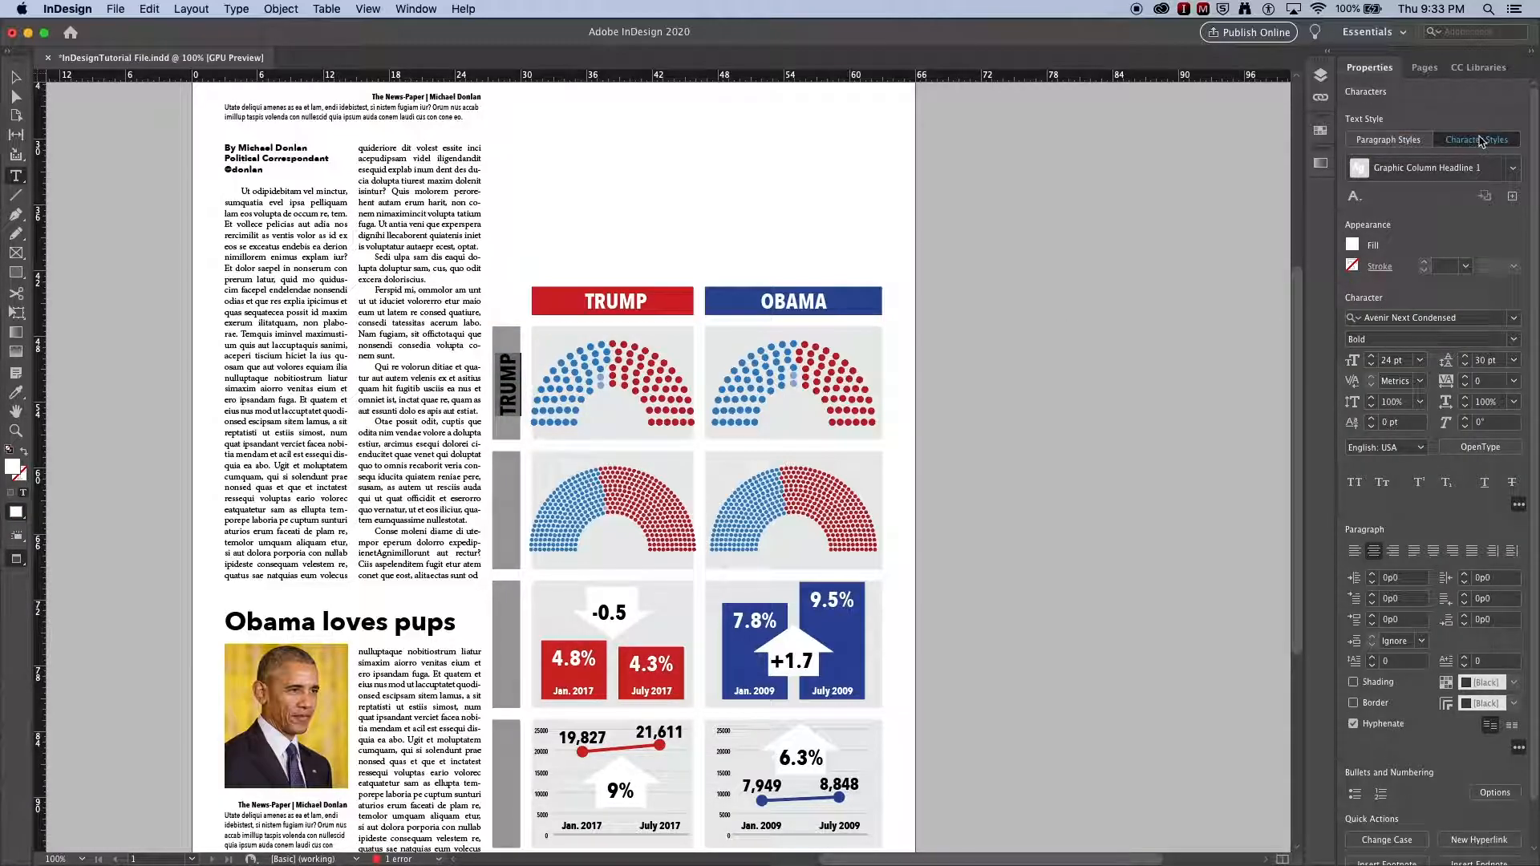
left_click(1514, 170)
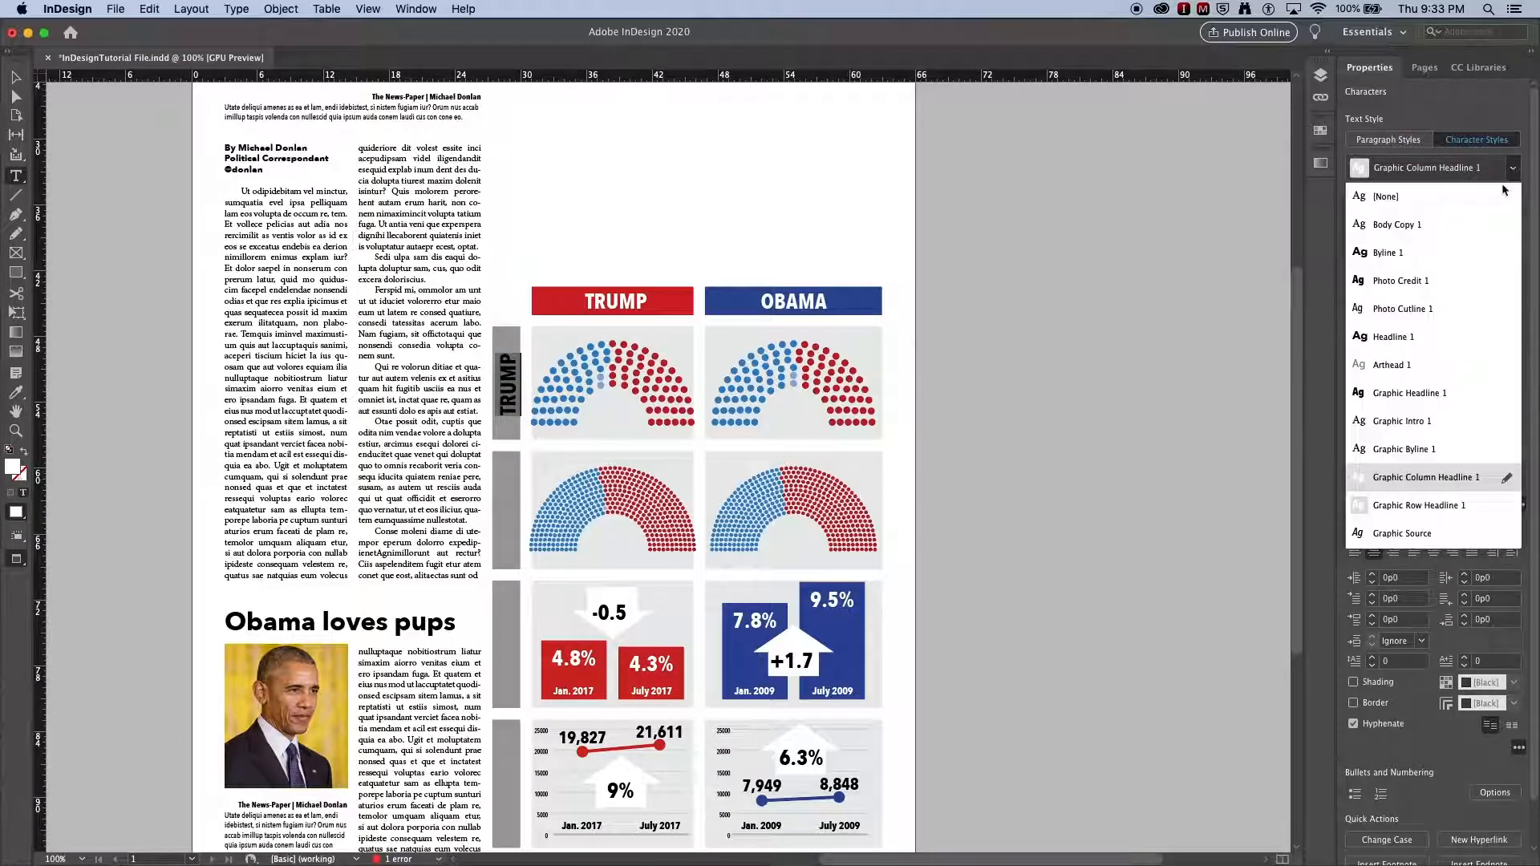
left_click(1453, 506)
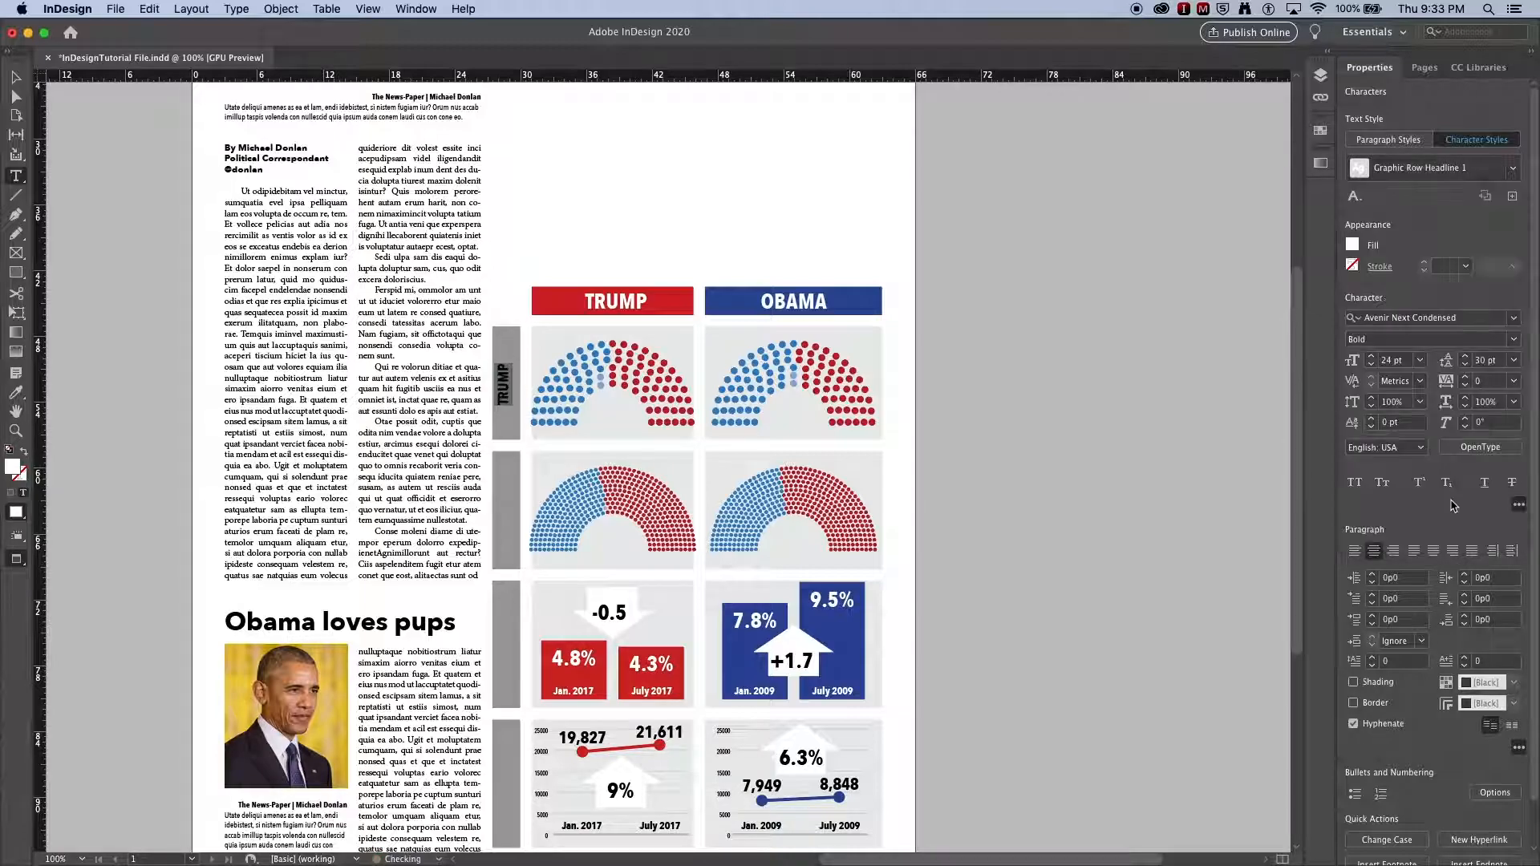
Step: Apply the Graphic Row Header P1 paragraph style to the rotated header text
left_click(1396, 141)
left_click(1512, 167)
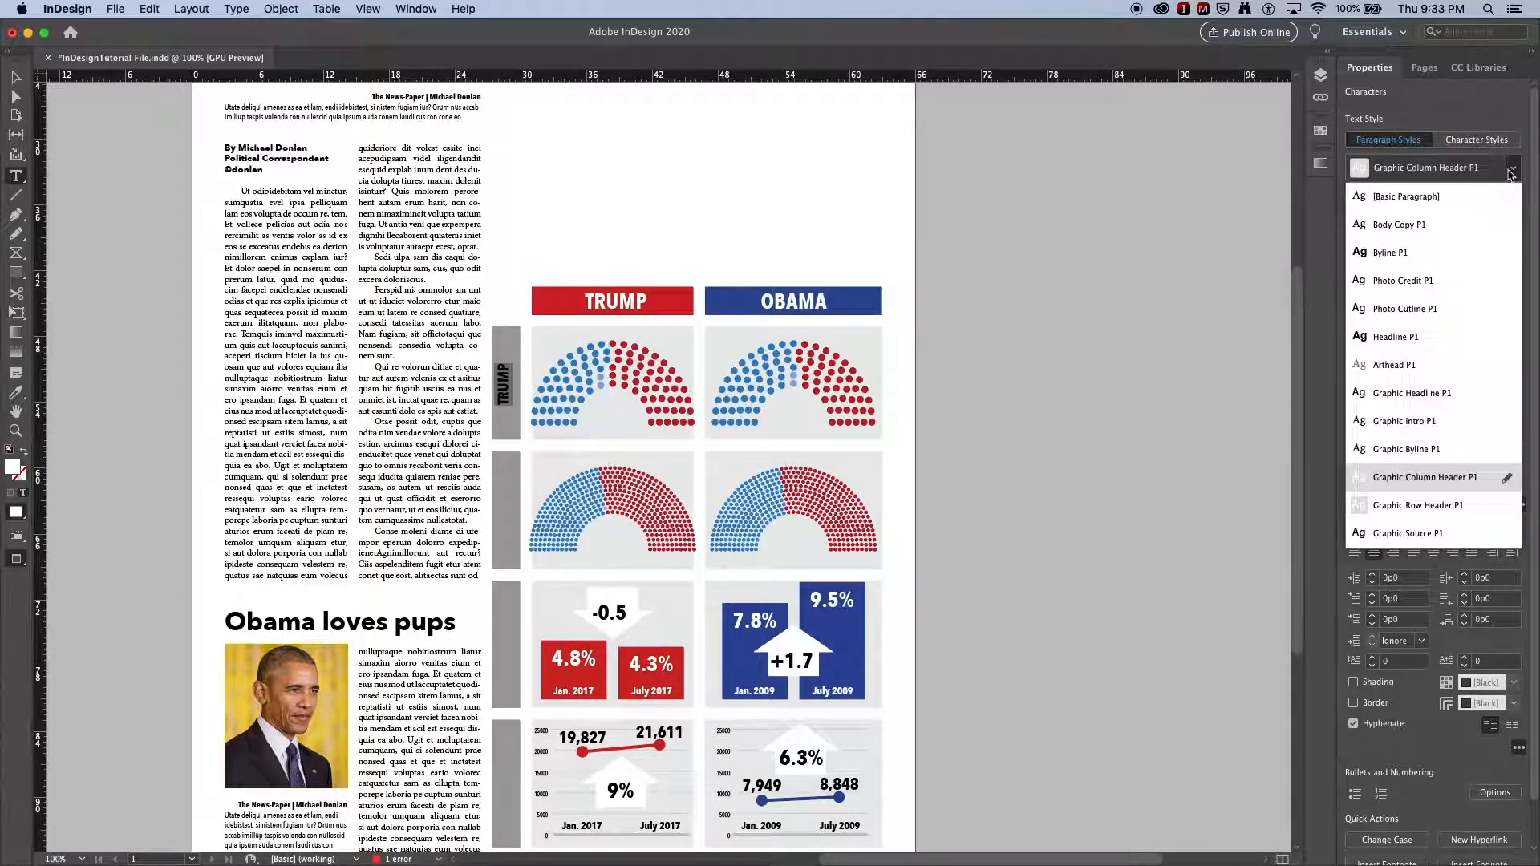
left_click(1437, 501)
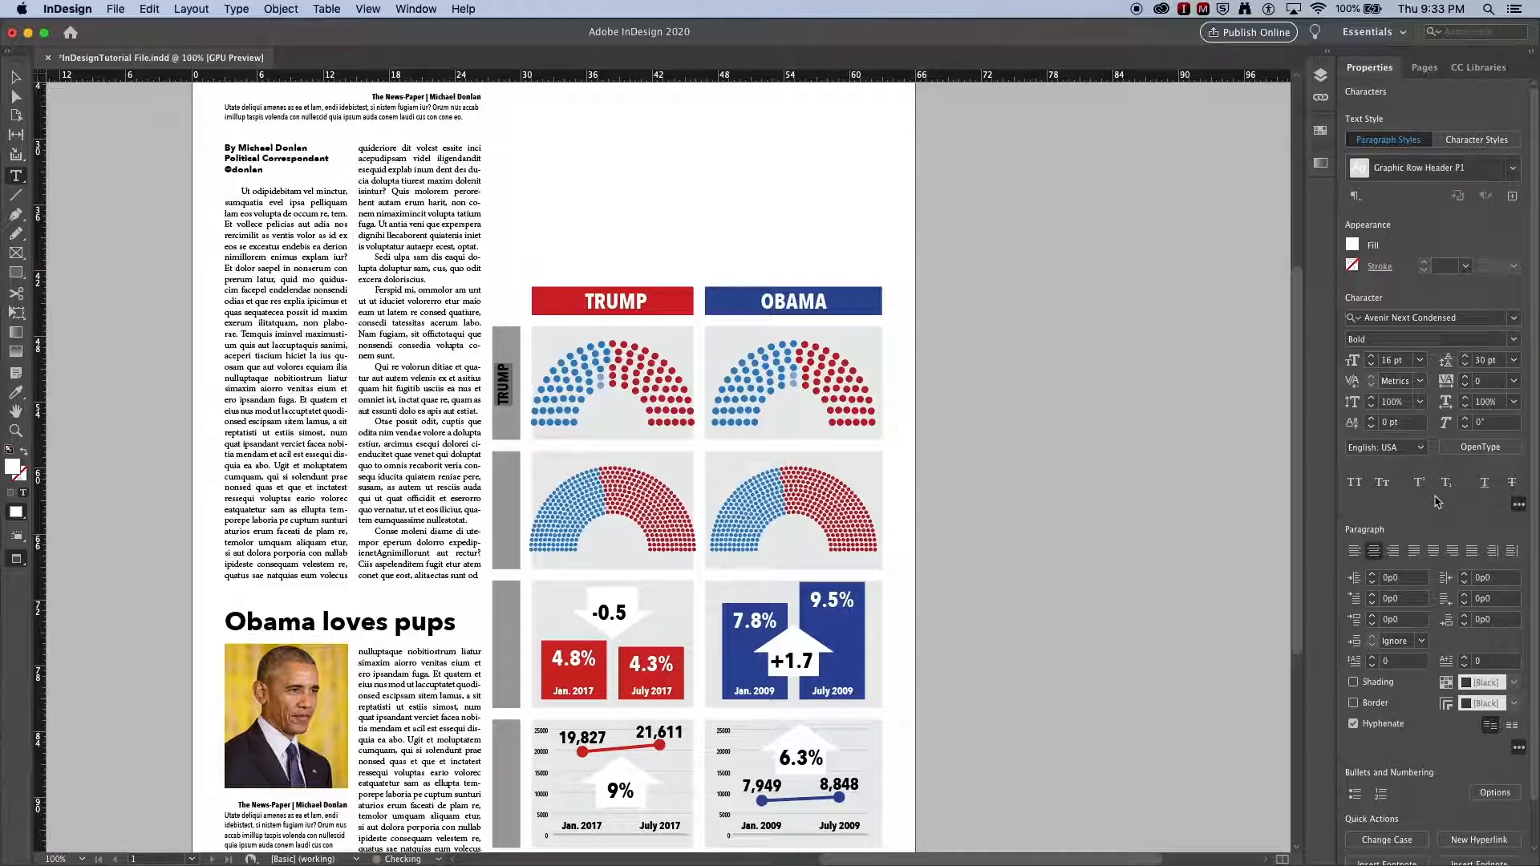
Step: Select the vertical TRUMP row header frame and nudge it right to center it on the gray bar
left_click(16, 77)
left_click(419, 162)
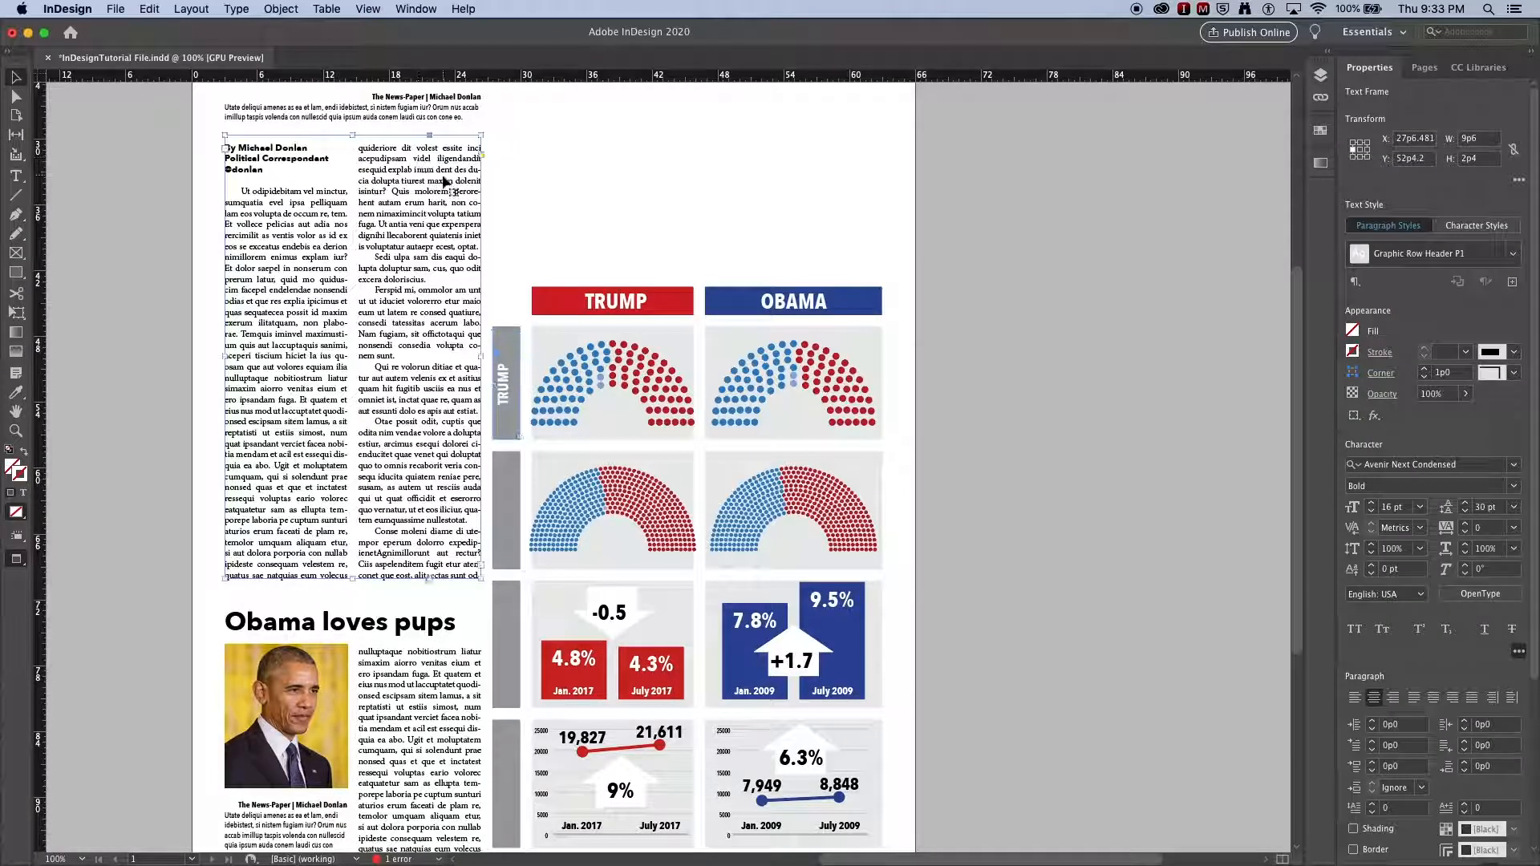
left_click(570, 231)
left_click(510, 393)
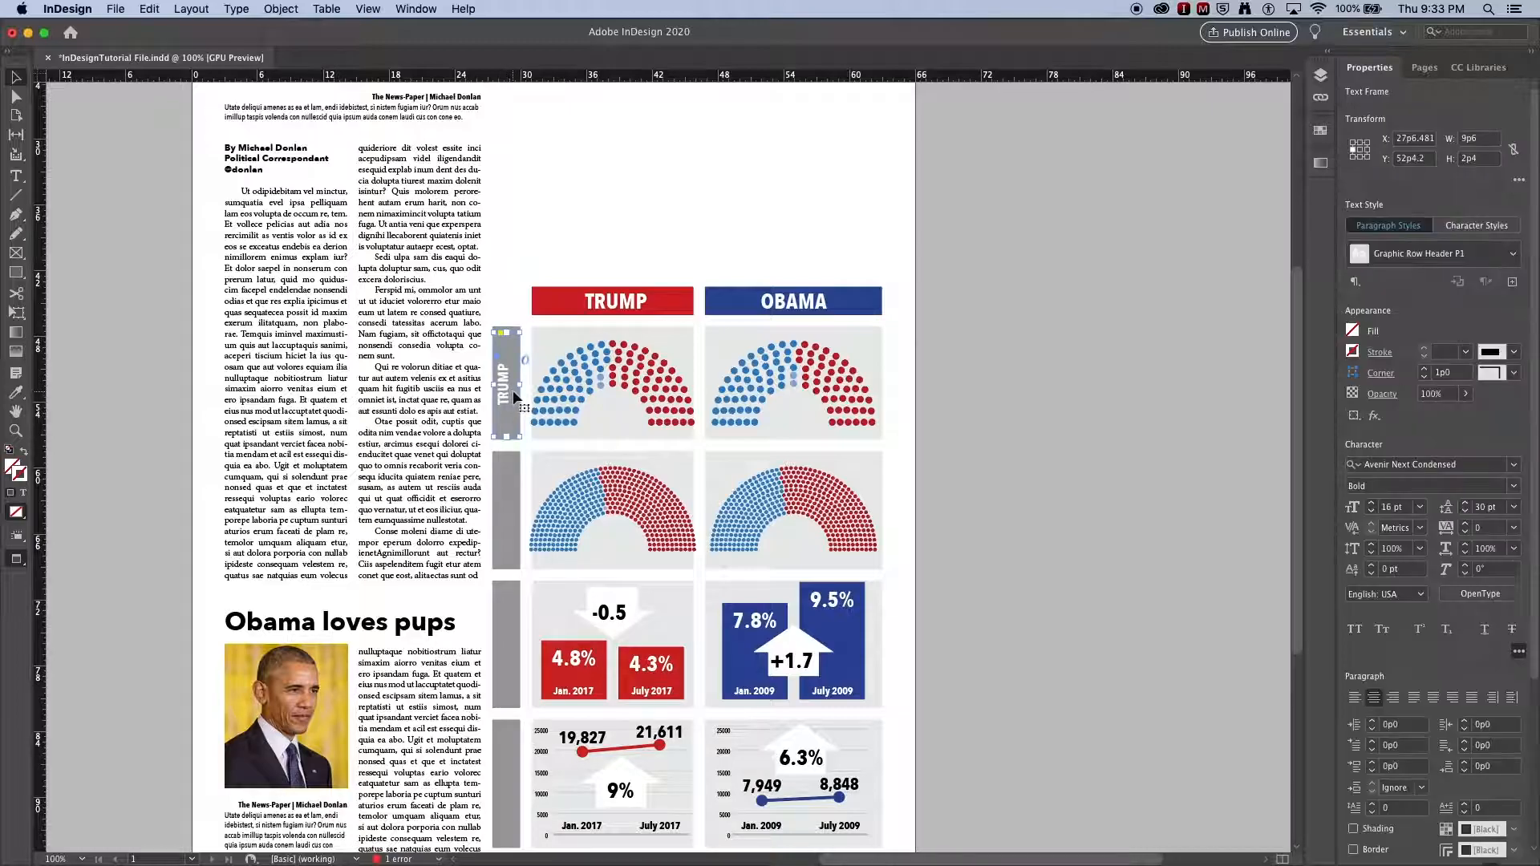
key("Right")
key("Right")
key("Right")
Step: Duplicate the vertical TRUMP row header onto each remaining gray side bar down the column
scroll(526, 391, "down", 5)
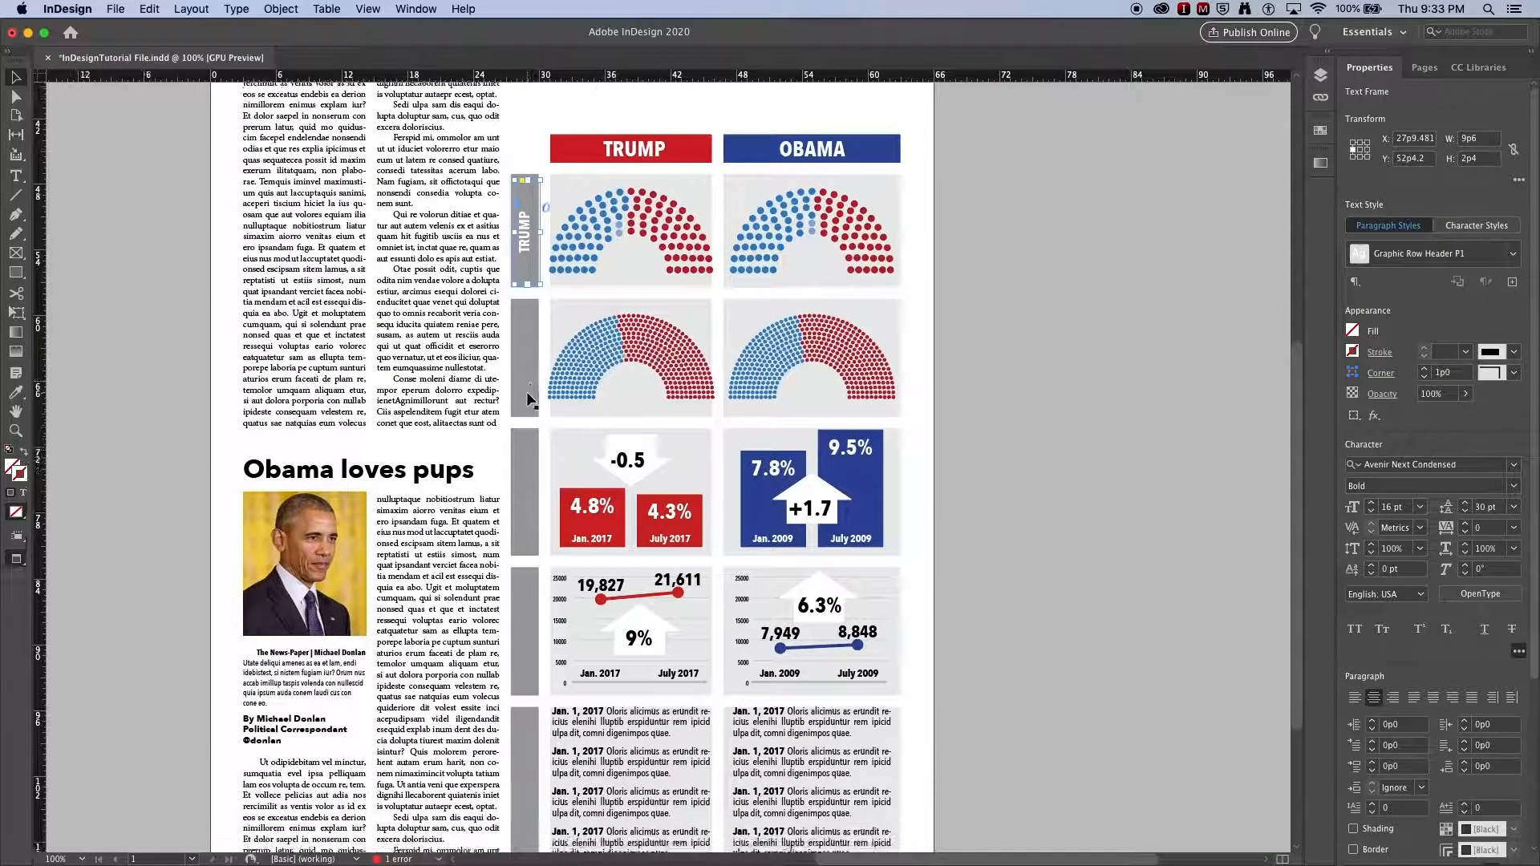
left_click_drag(526, 233, 530, 484)
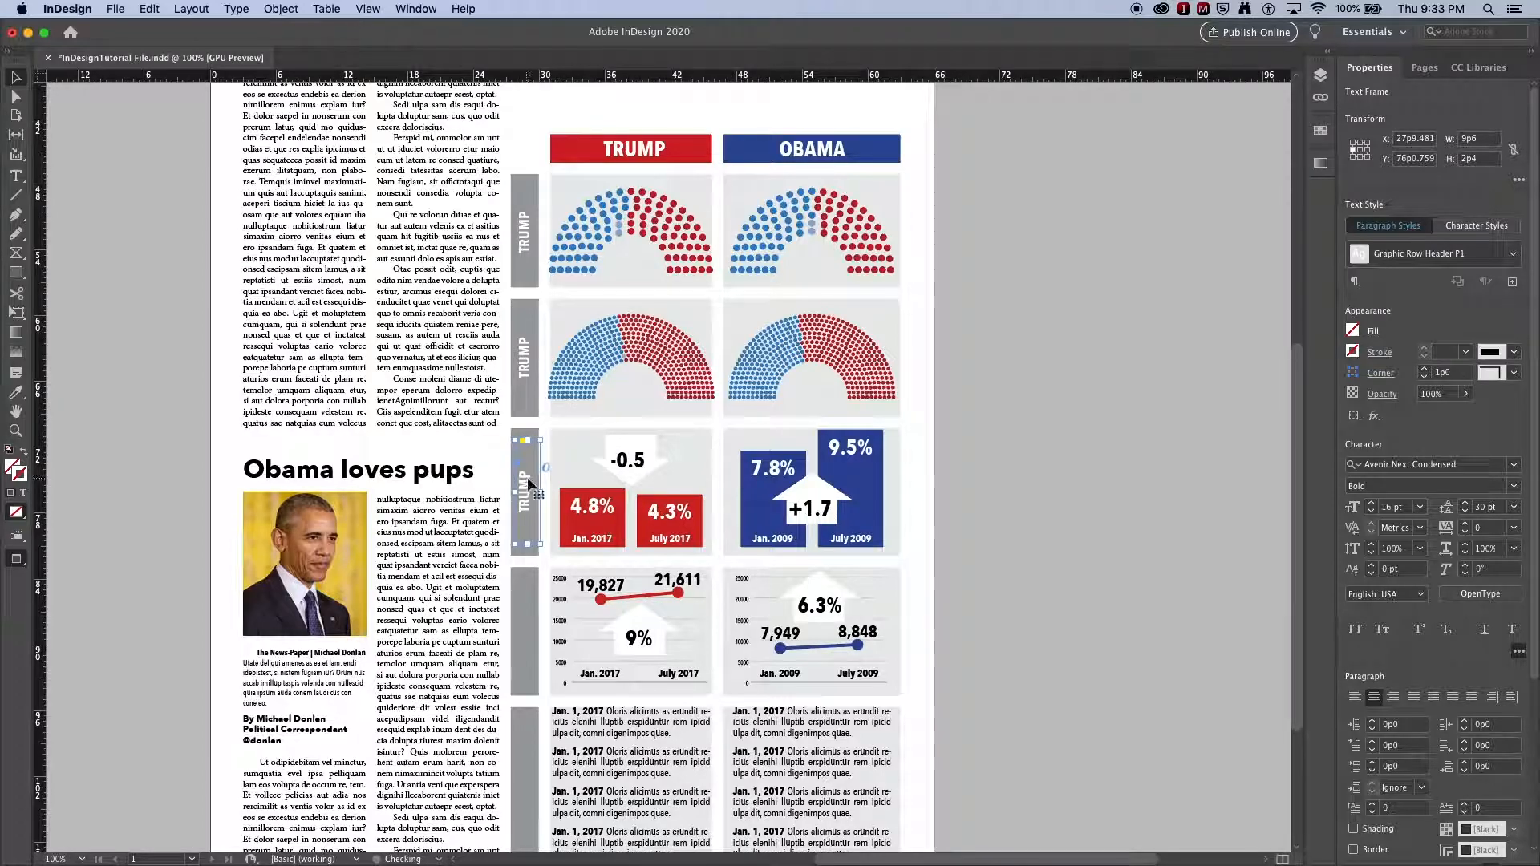
scroll(532, 481, "down", 3)
left_click_drag(535, 394, 536, 680)
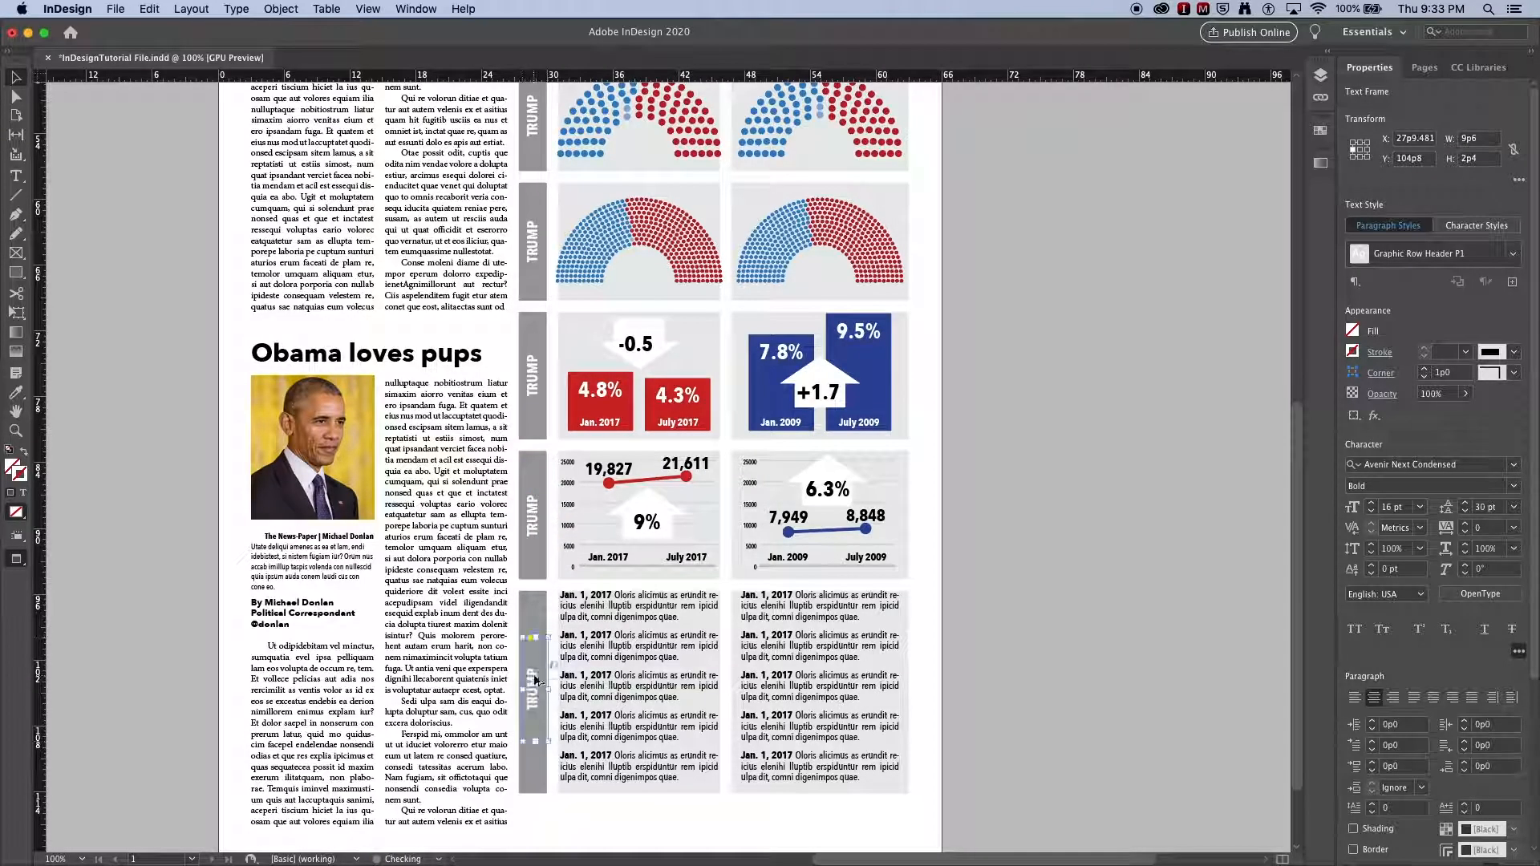
left_click(1002, 611)
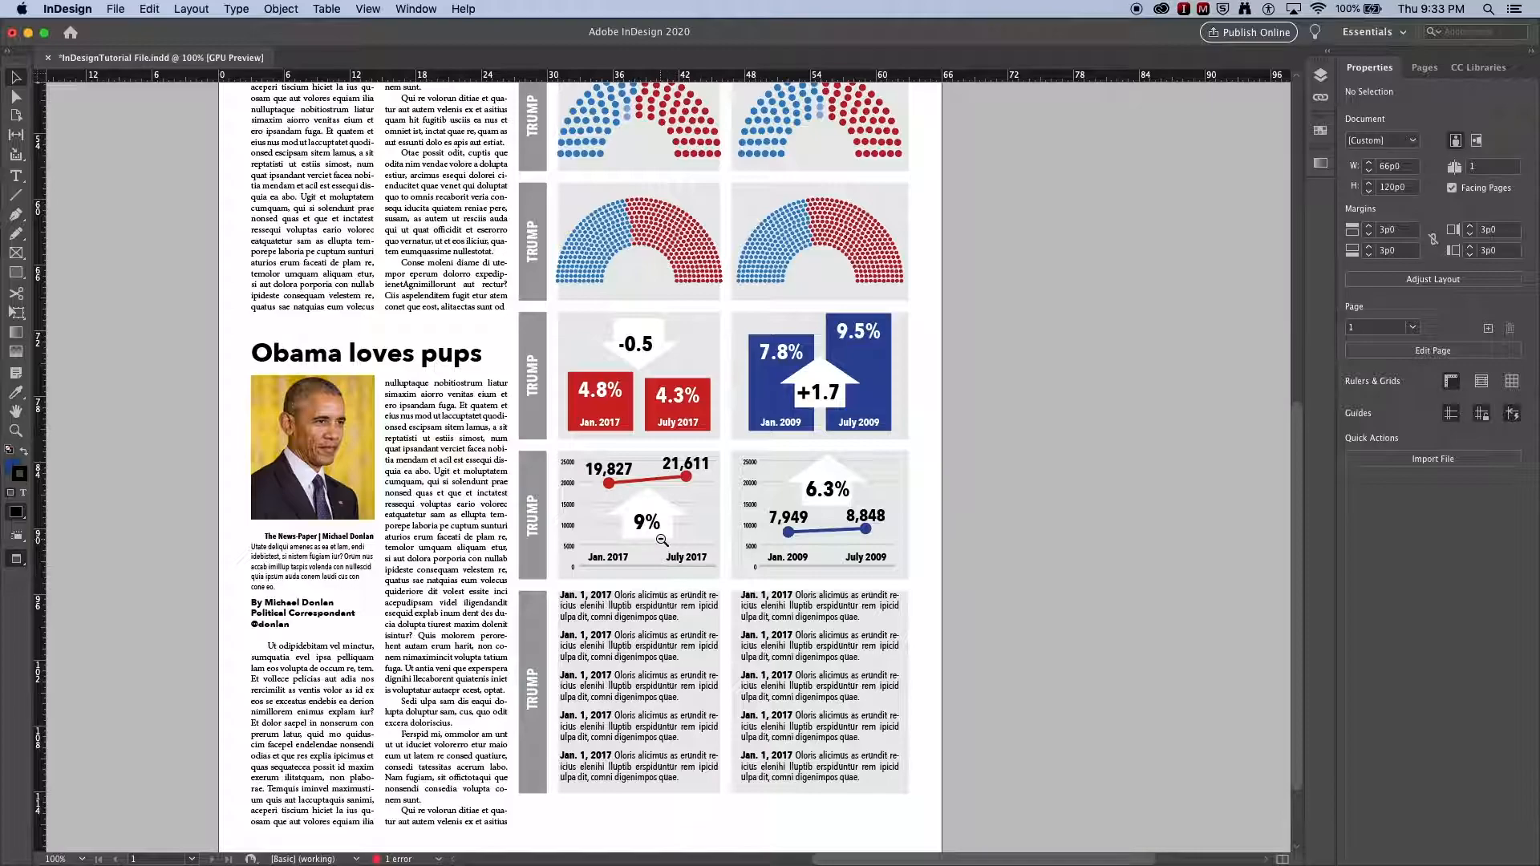
Step: Select both bottom text columns of dated entries and nudge them down
key("super+minus")
scroll(668, 491, "up", 3)
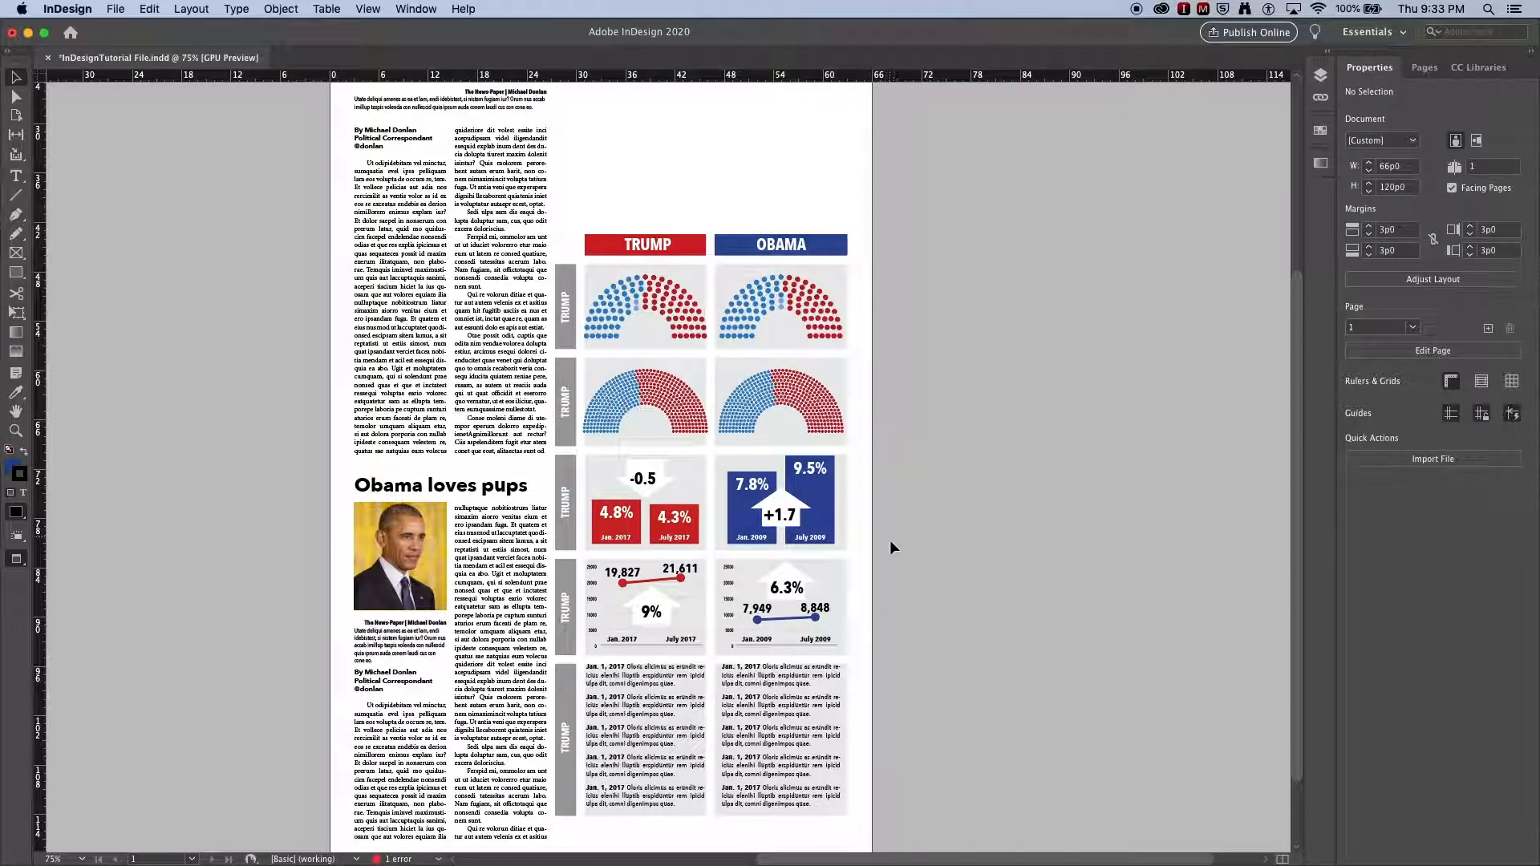
left_click(802, 698)
left_click(674, 709, "shift")
key("Down")
key("Down")
key("Down")
key("Down")
key("Down")
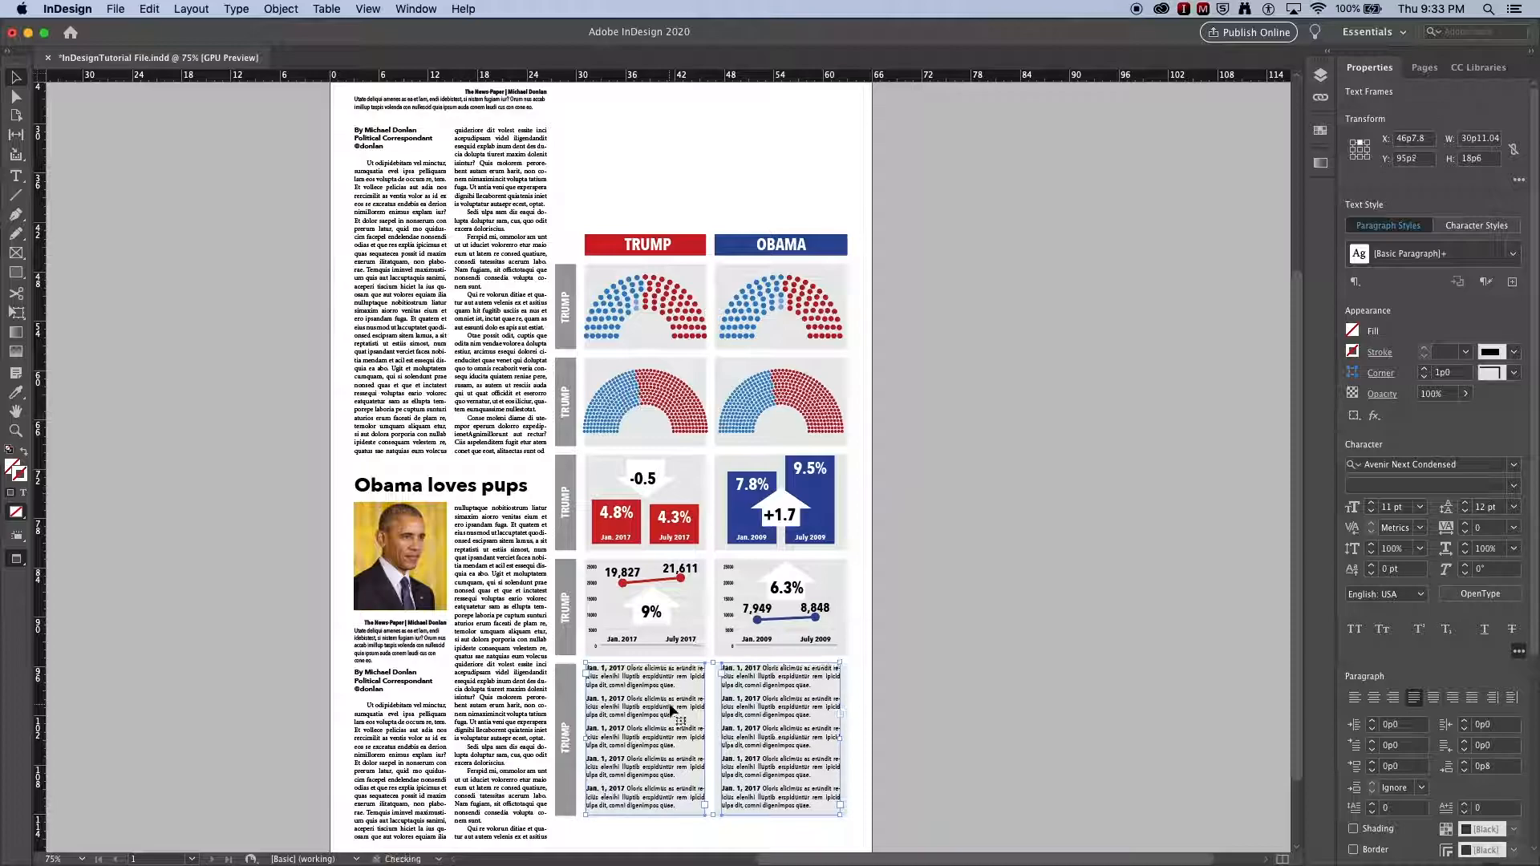
key("Down")
key("Down")
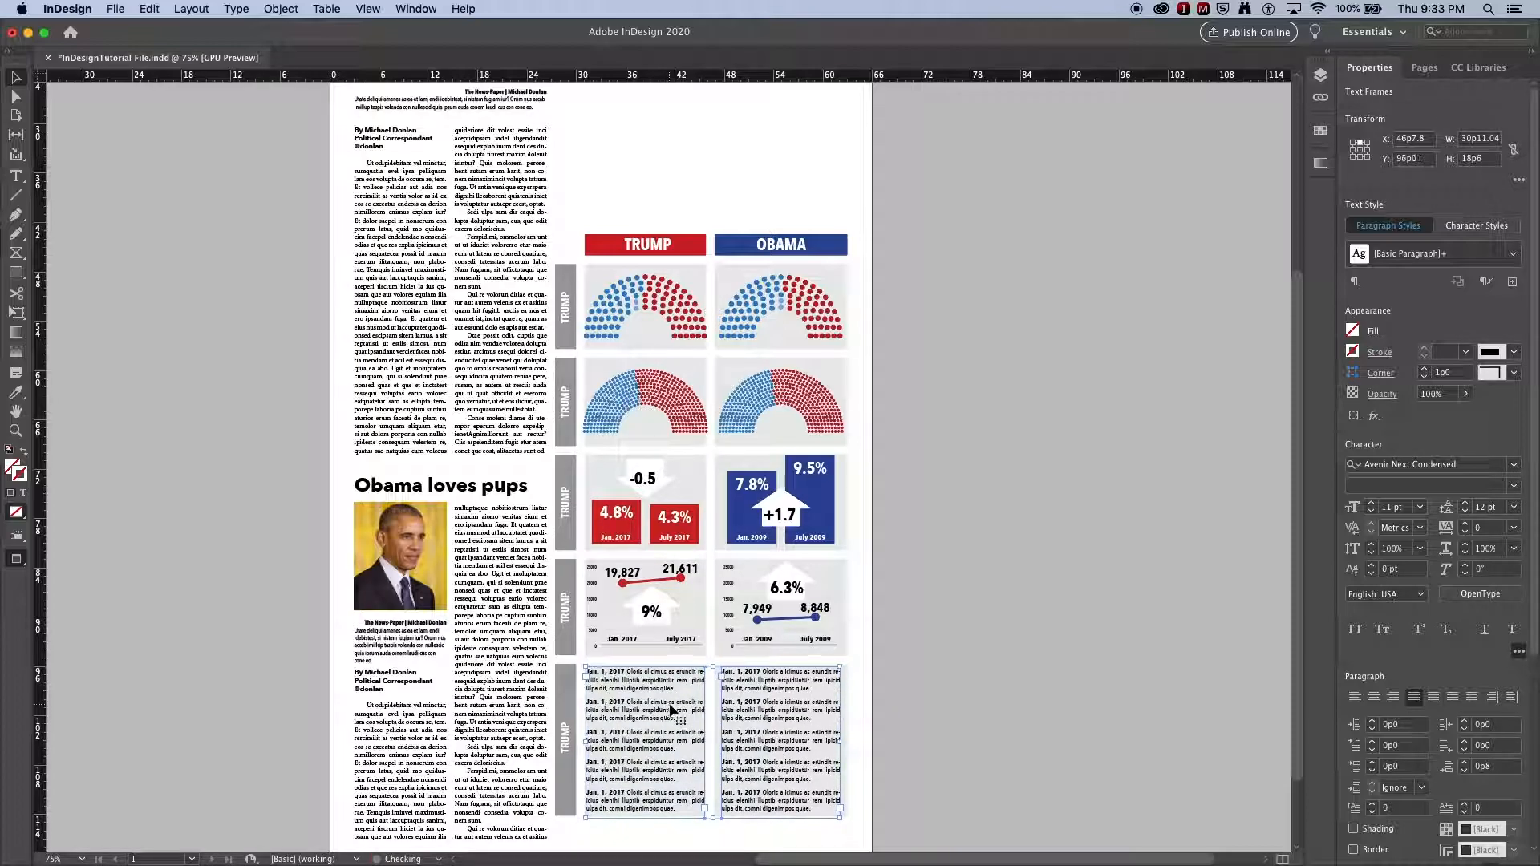